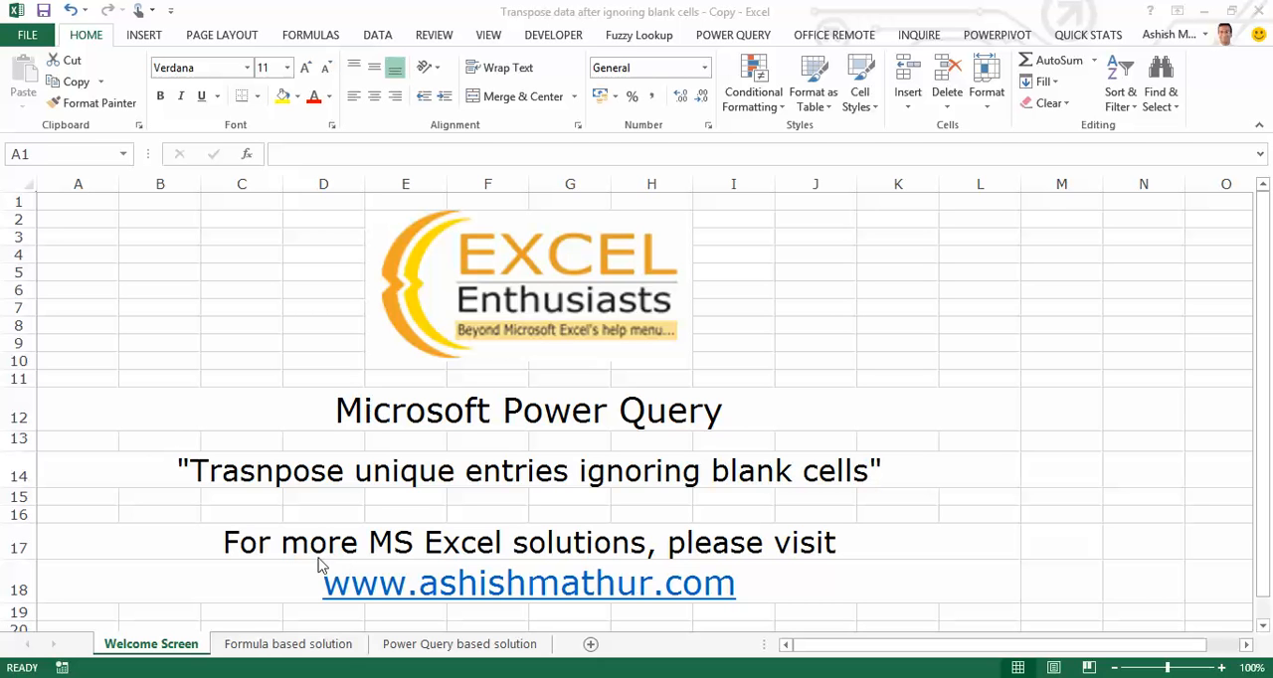
# Open the Formula based solution sheet and examine the blank cells and repeated entries in the Names list.
pyautogui.click(275, 646)
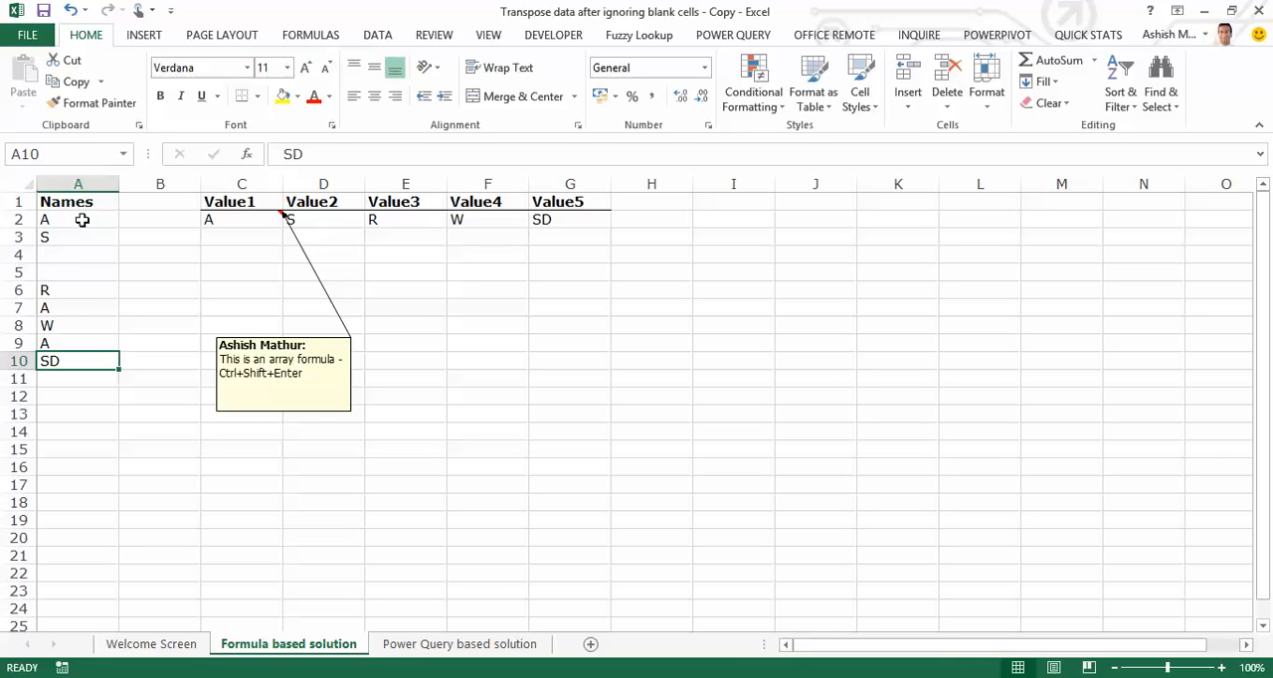
pyautogui.moveTo(80, 219); pyautogui.dragTo(60, 360)
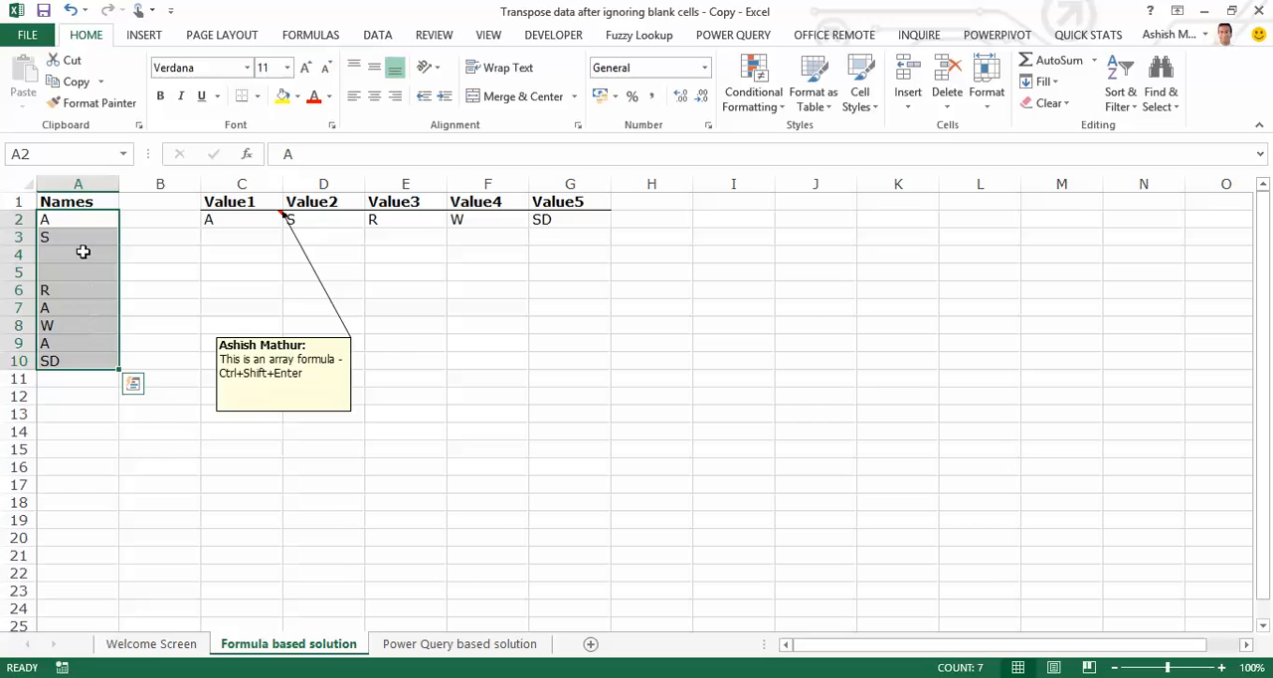
pyautogui.moveTo(84, 253); pyautogui.dragTo(79, 276)
pyautogui.click(80, 221)
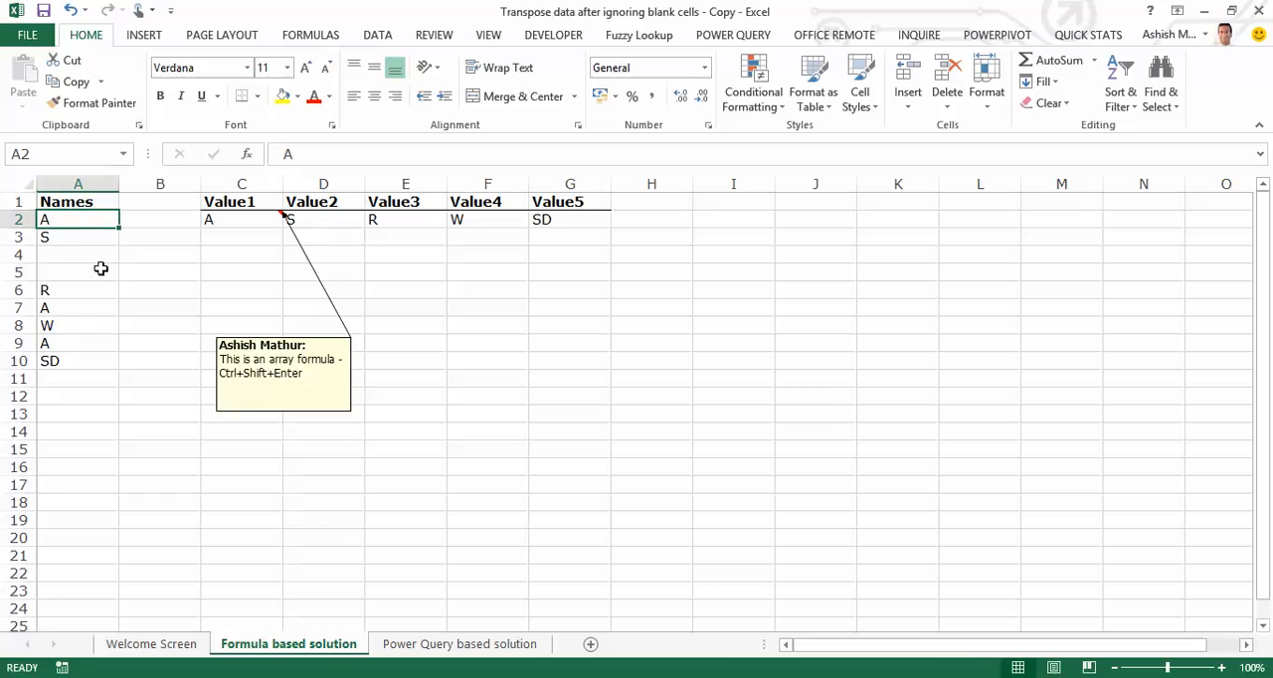
pyautogui.keyDown('ctrl'); pyautogui.click(78, 307); pyautogui.keyUp('ctrl')
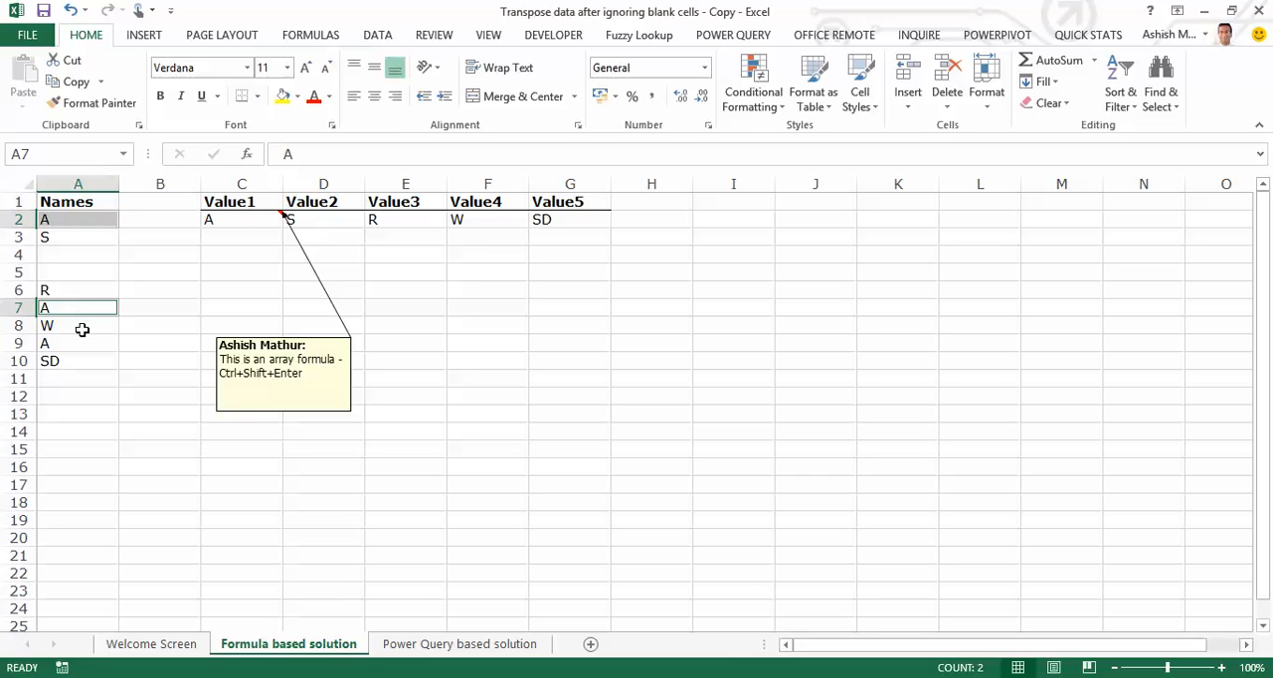
pyautogui.keyDown('ctrl'); pyautogui.click(81, 344); pyautogui.keyUp('ctrl')
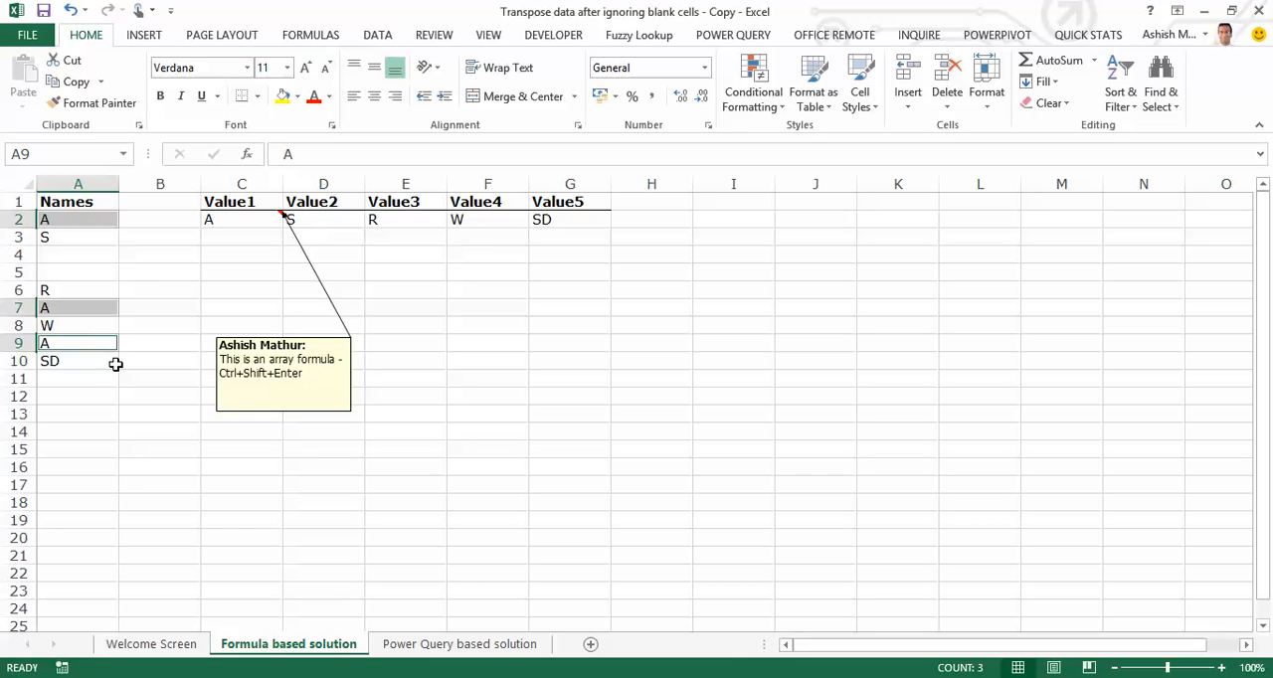
pyautogui.click(113, 378)
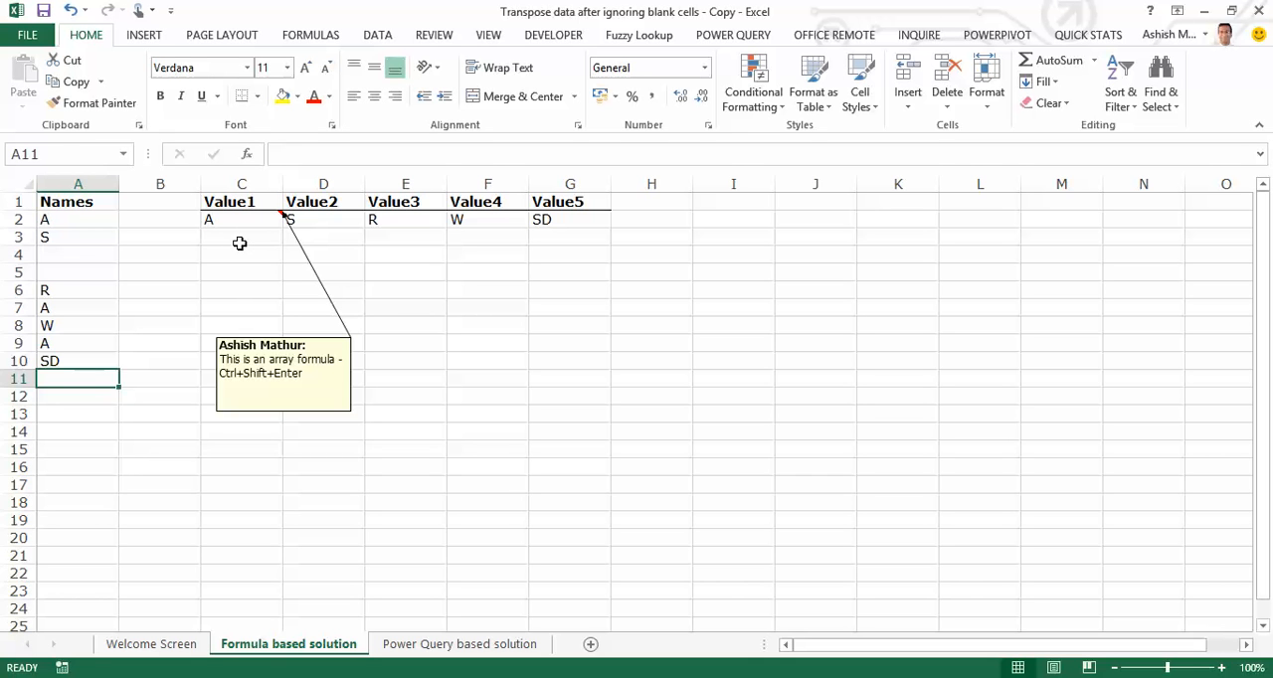
pyautogui.click(100, 259)
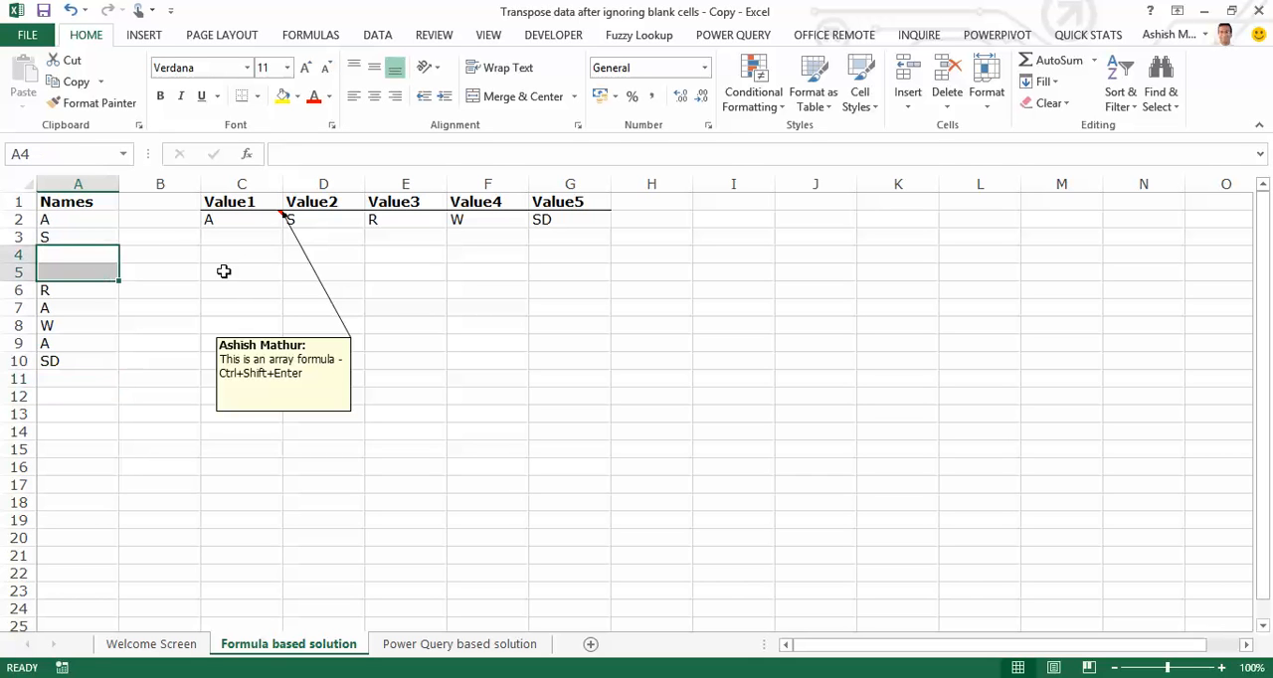
# Compare the row area below the Value1 to Value5 results with the distinct entries in the Names list.
pyautogui.moveTo(250, 247); pyautogui.dragTo(537, 248)
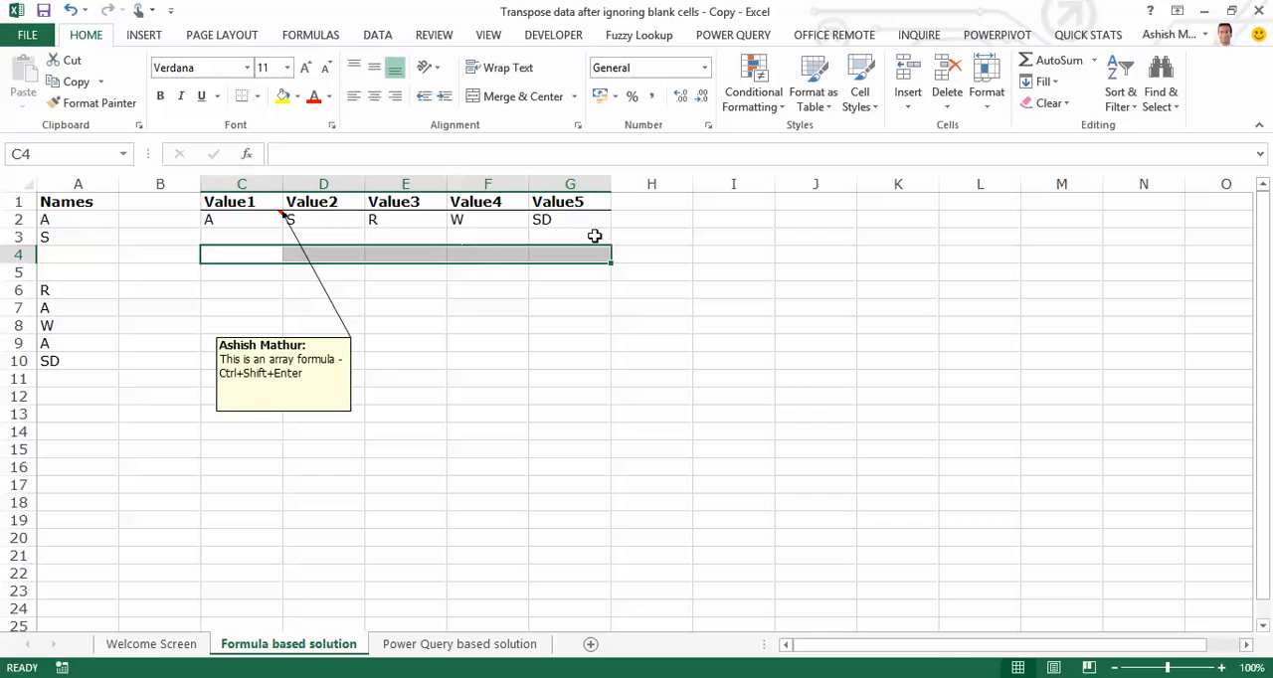
pyautogui.click(78, 219)
pyautogui.keyDown('ctrl'); pyautogui.click(79, 238); pyautogui.keyUp('ctrl')
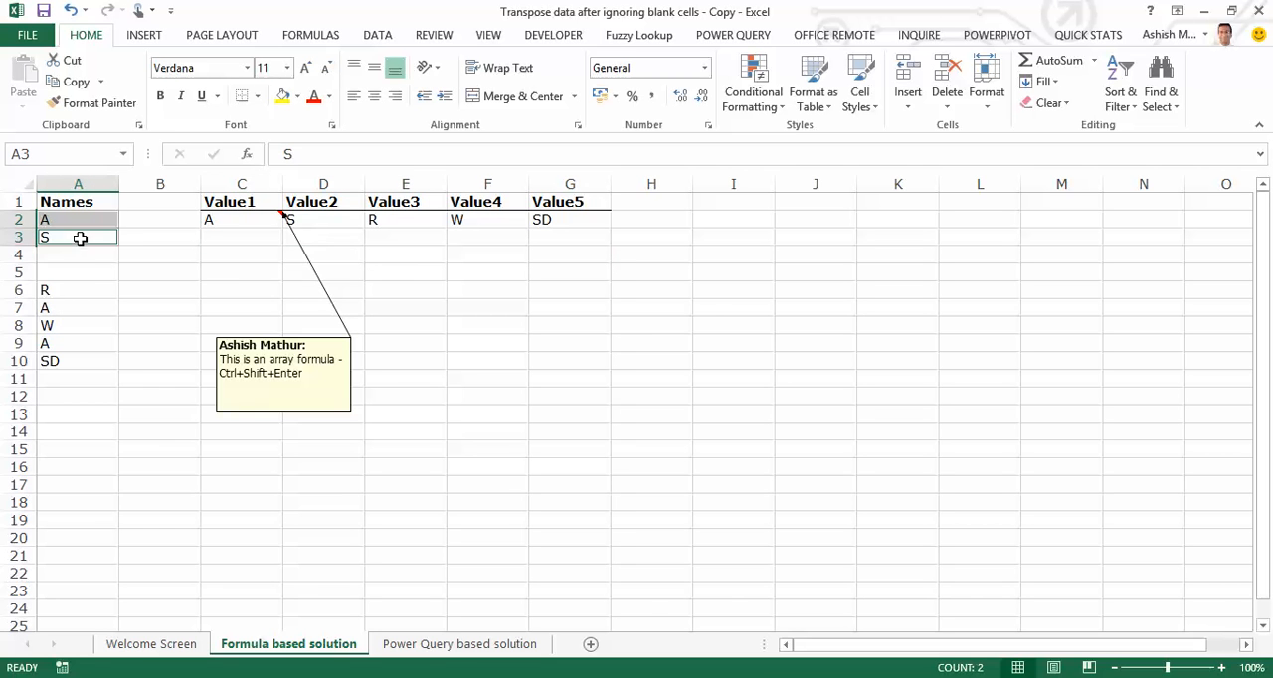
pyautogui.keyDown('ctrl'); pyautogui.click(77, 289); pyautogui.keyUp('ctrl')
pyautogui.keyDown('ctrl'); pyautogui.click(70, 326); pyautogui.keyUp('ctrl')
pyautogui.keyDown('ctrl'); pyautogui.click(71, 360); pyautogui.keyUp('ctrl')
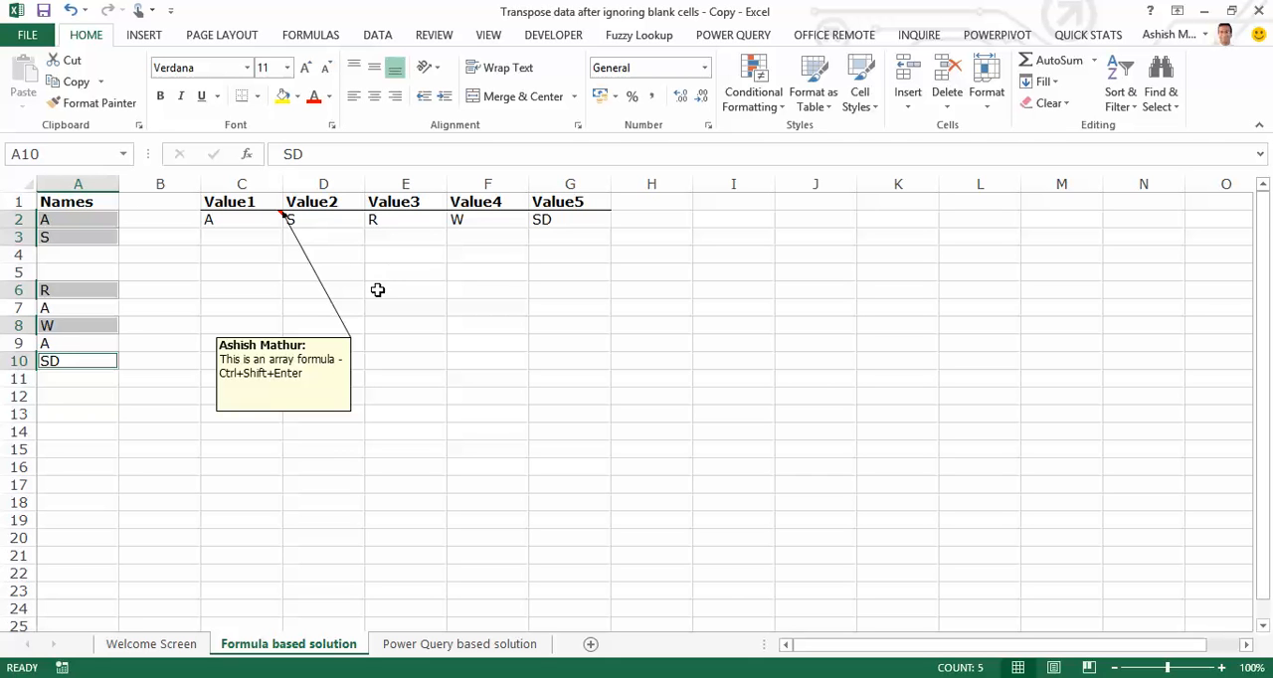
# Inspect the array formula in C2, the range it fills, and its source entries in A2:A10.
pyautogui.click(240, 226)
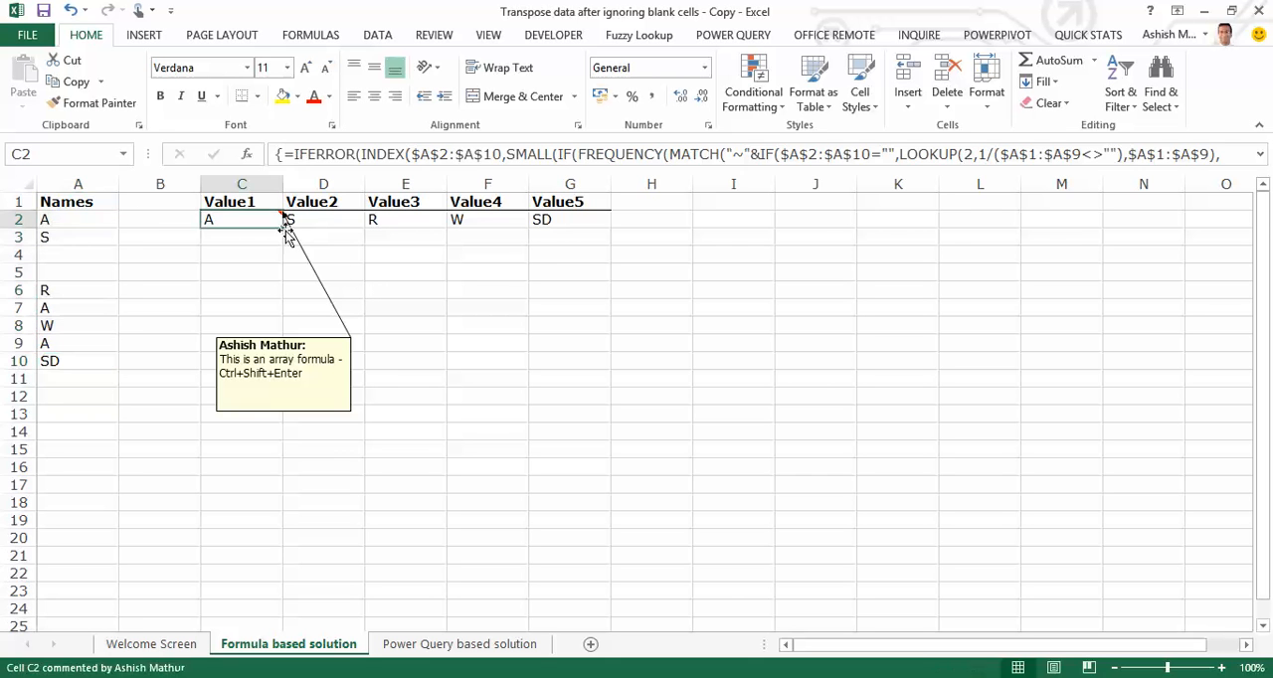
pyautogui.press('F2')
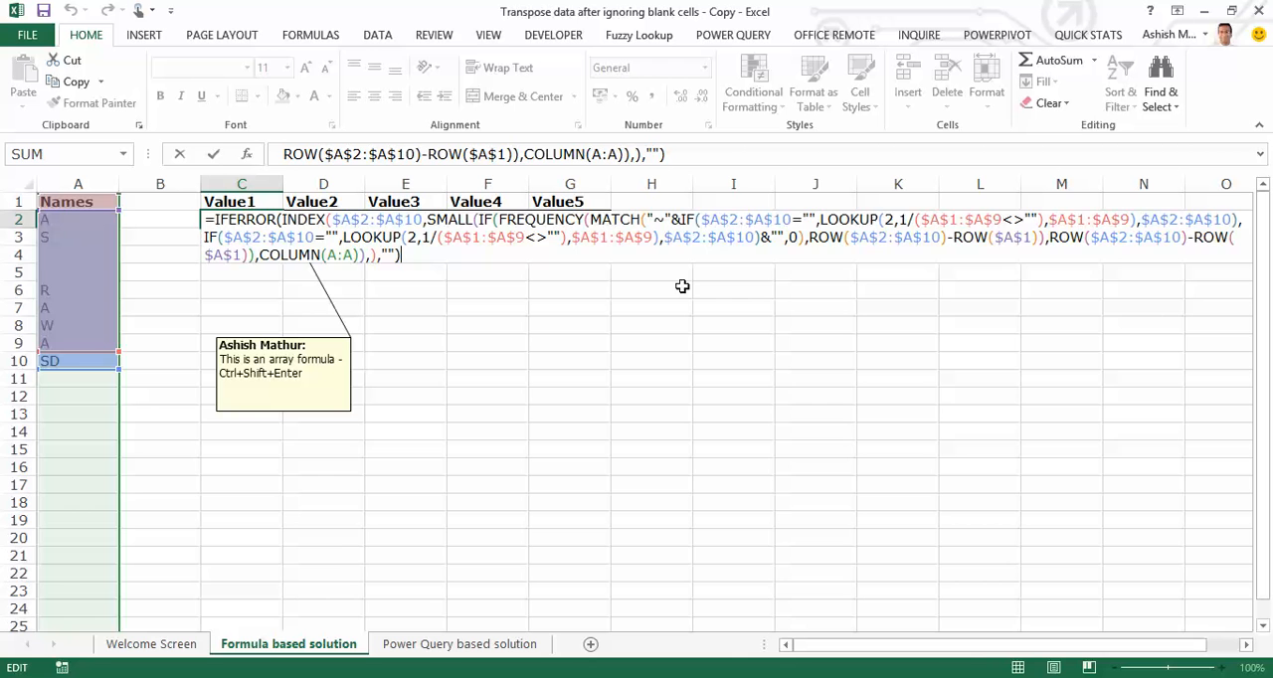
pyautogui.hotkey('ctrl', 'shift', 'Return')
pyautogui.hotkey('ctrl', '/')
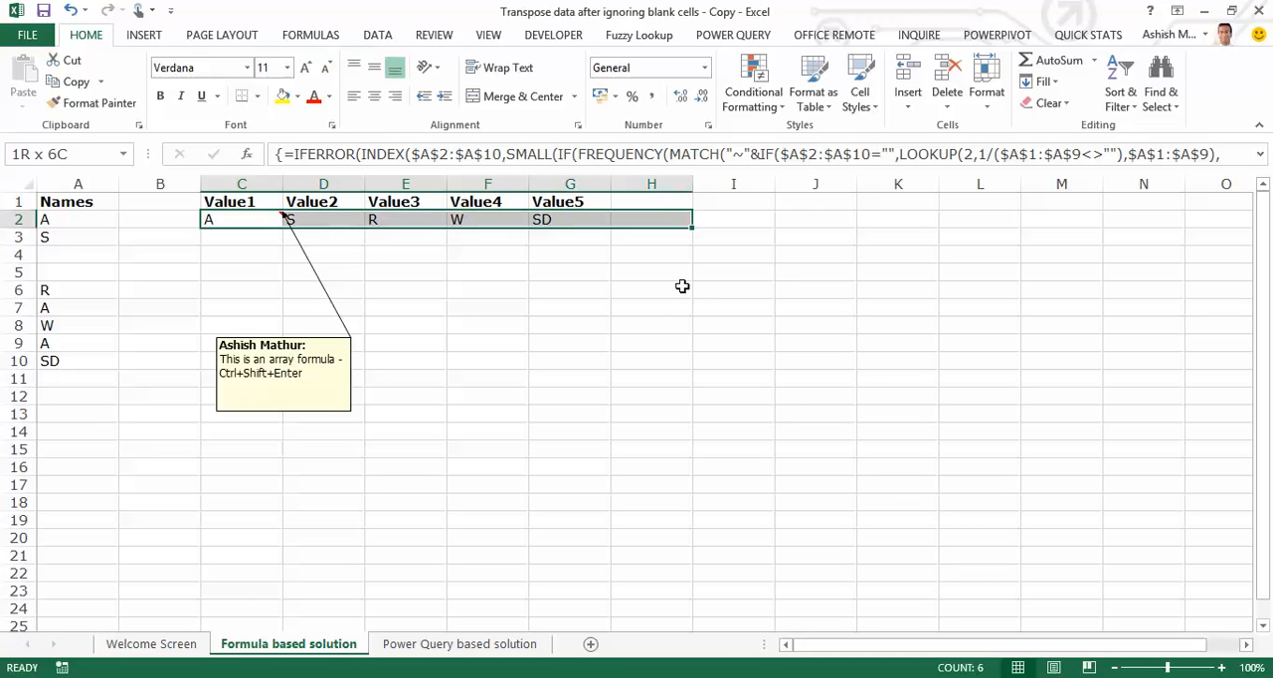
pyautogui.press('Left')
pyautogui.press('Left')
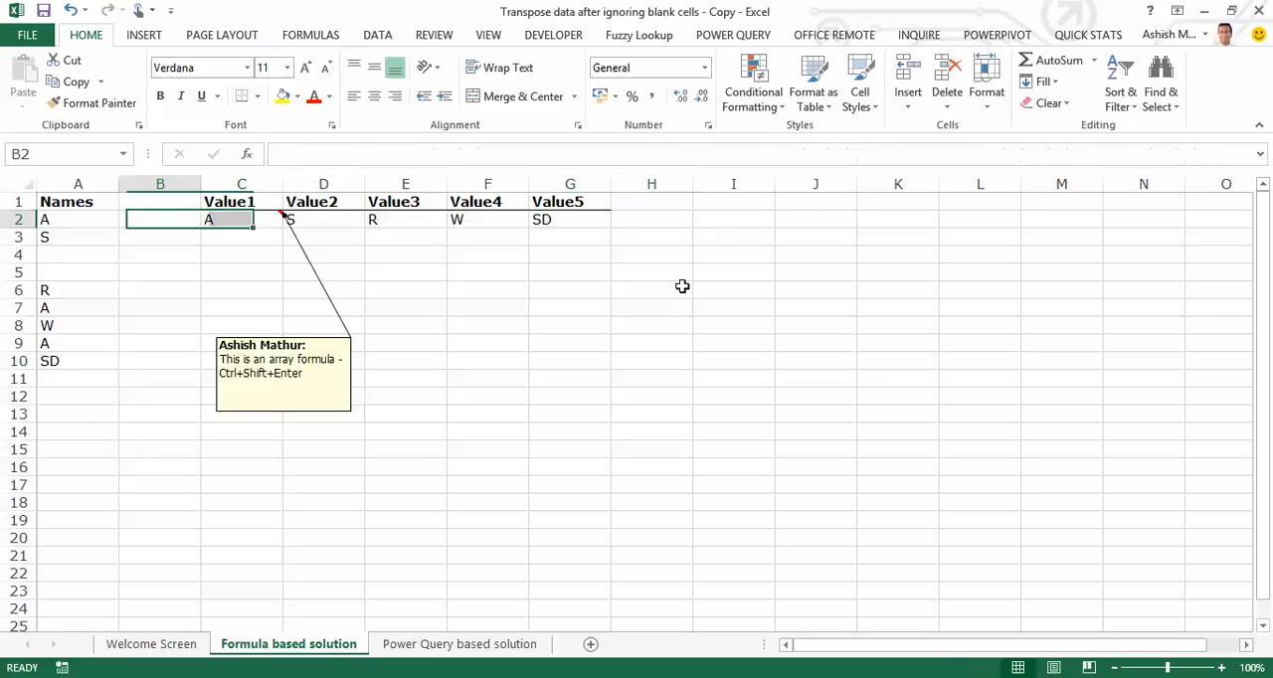
pyautogui.hotkey('shift', 'Down')
pyautogui.hotkey('shift', 'Down')
pyautogui.hotkey('shift', 'Down')
pyautogui.hotkey('shift', 'Down')
pyautogui.hotkey('shift', 'Down')
pyautogui.hotkey('shift', 'Down')
pyautogui.hotkey('shift', 'Down')
pyautogui.hotkey('shift', 'Down')
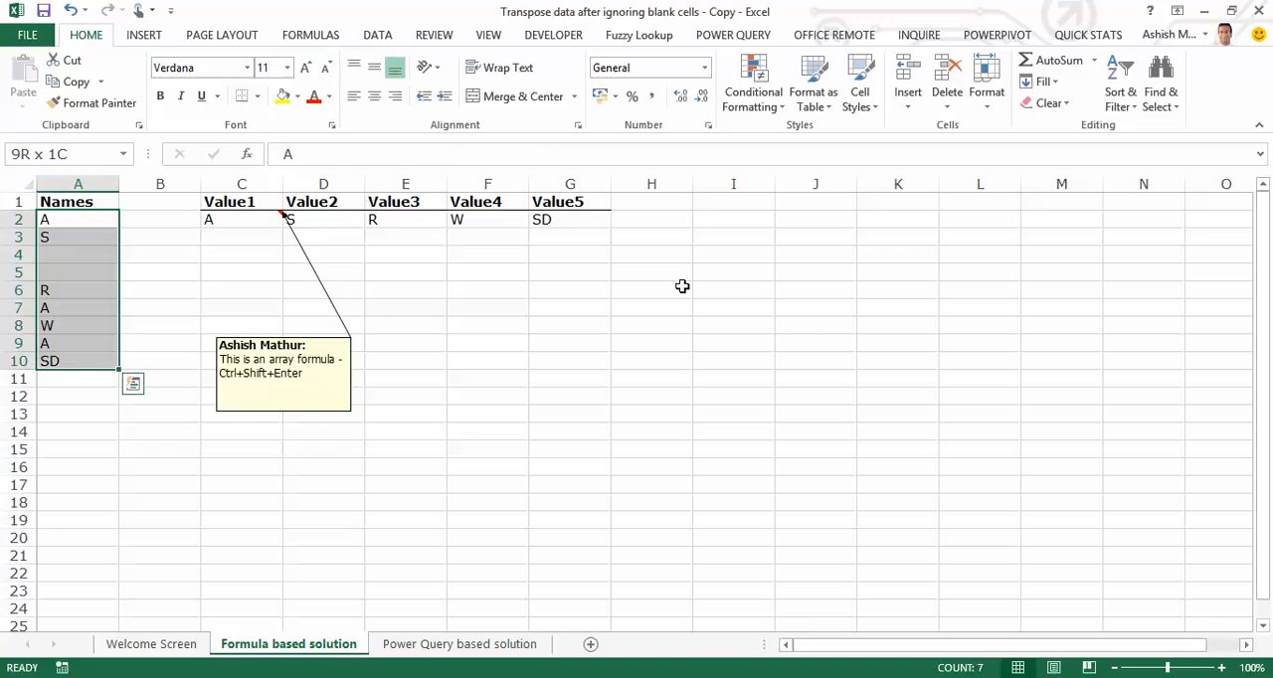
pyautogui.press('Right')
pyautogui.press('Right')
pyautogui.hotkey('ctrl', '/')
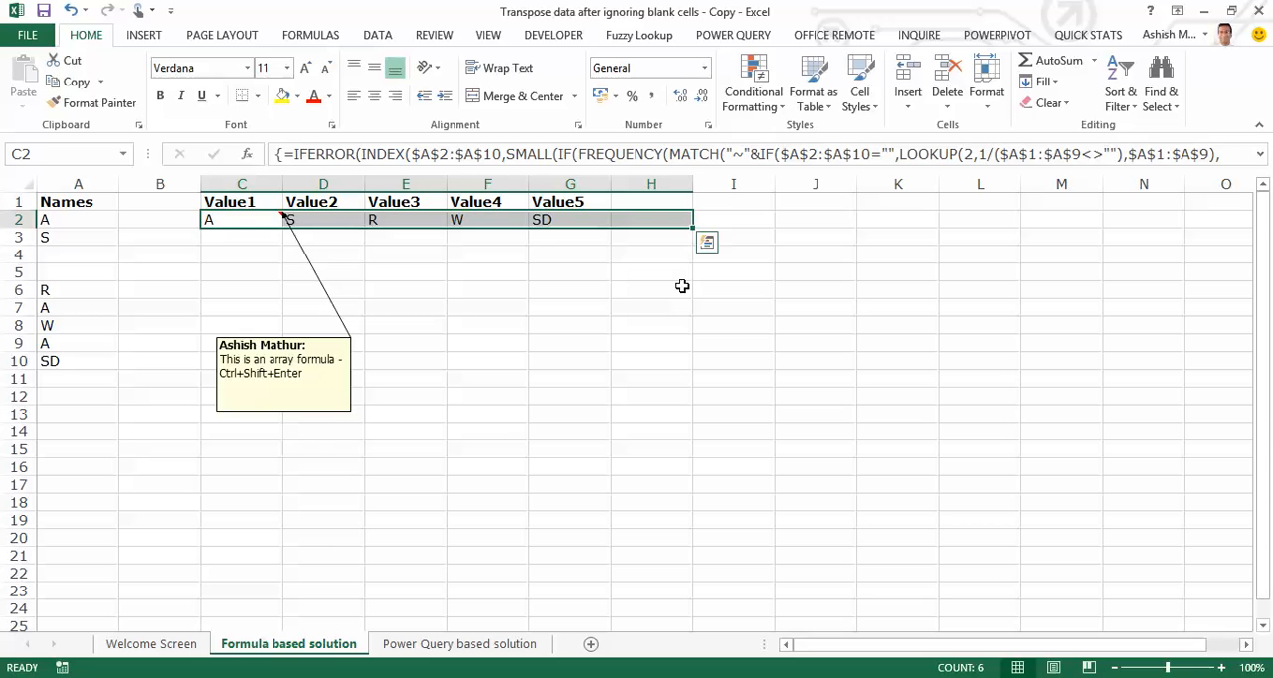
pyautogui.press('Left')
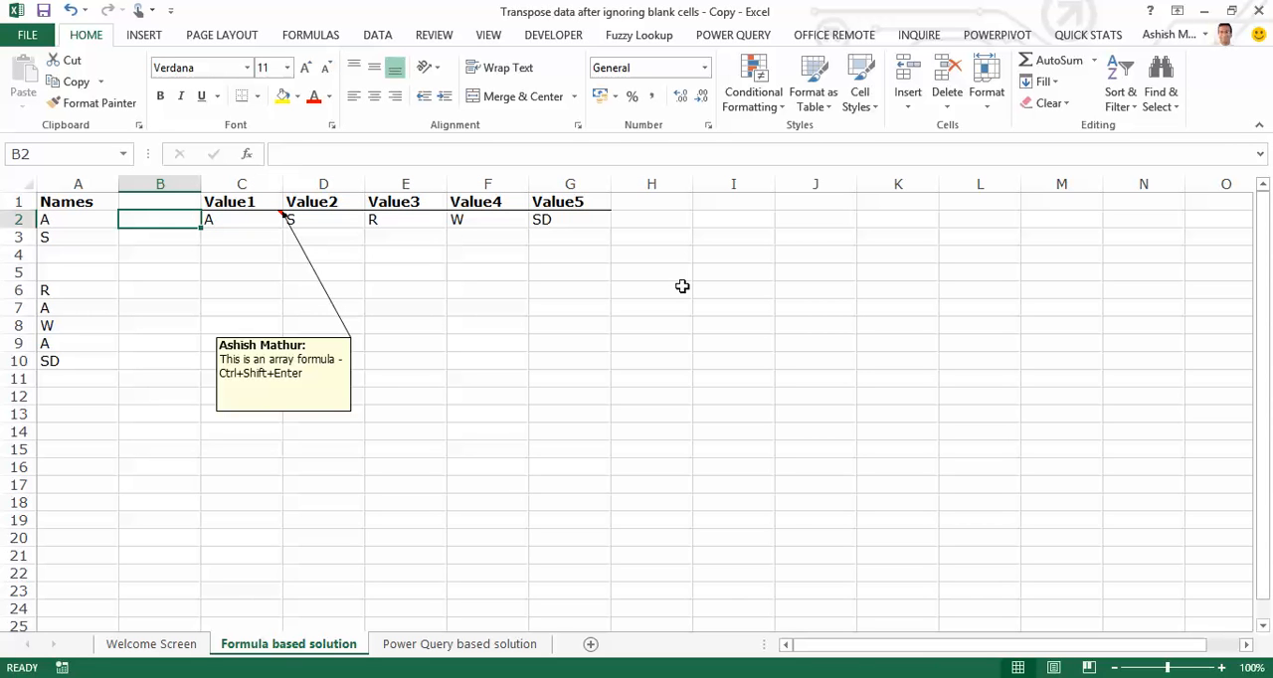
# Switch to the Power Query based solution sheet and go to the Names header in A1.
pyautogui.hotkey('ctrl', 'Home')
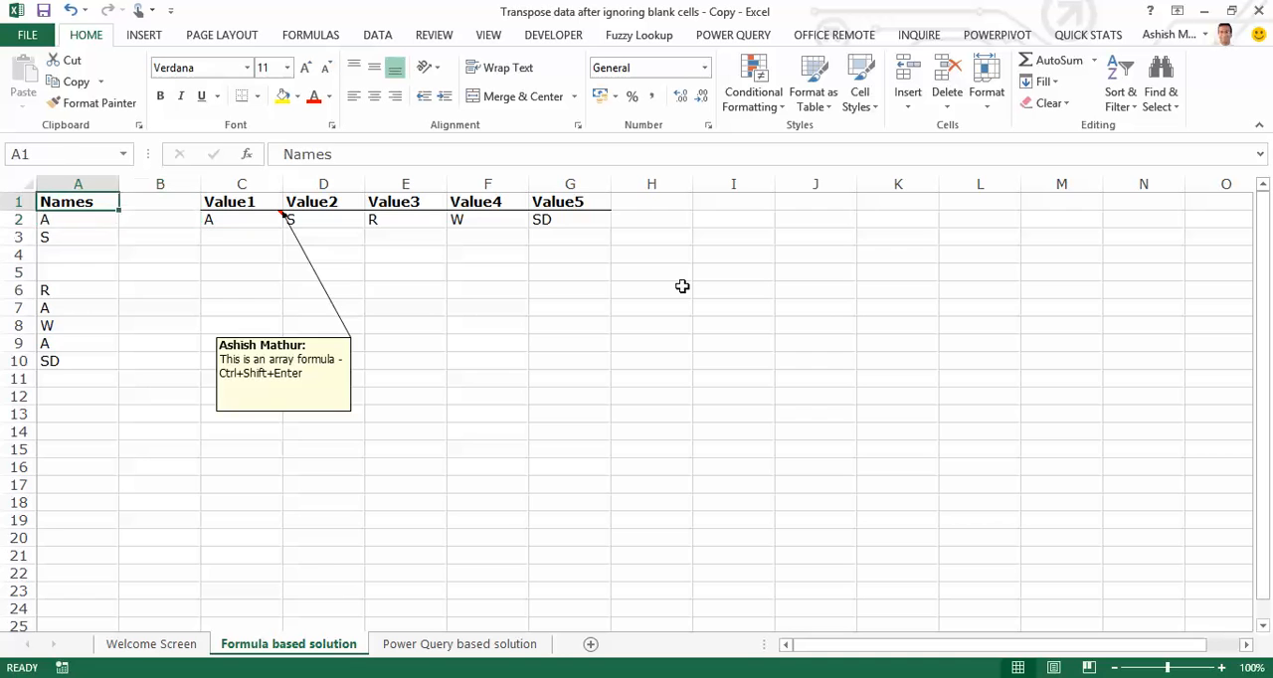
pyautogui.hotkey('ctrl', 'shift', 'Down')
pyautogui.hotkey('ctrl', 'shift', 'Down')
pyautogui.hotkey('ctrl', 'shift', 'Down')
pyautogui.hotkey('ctrl', 'pagedown')
pyautogui.press('Home')
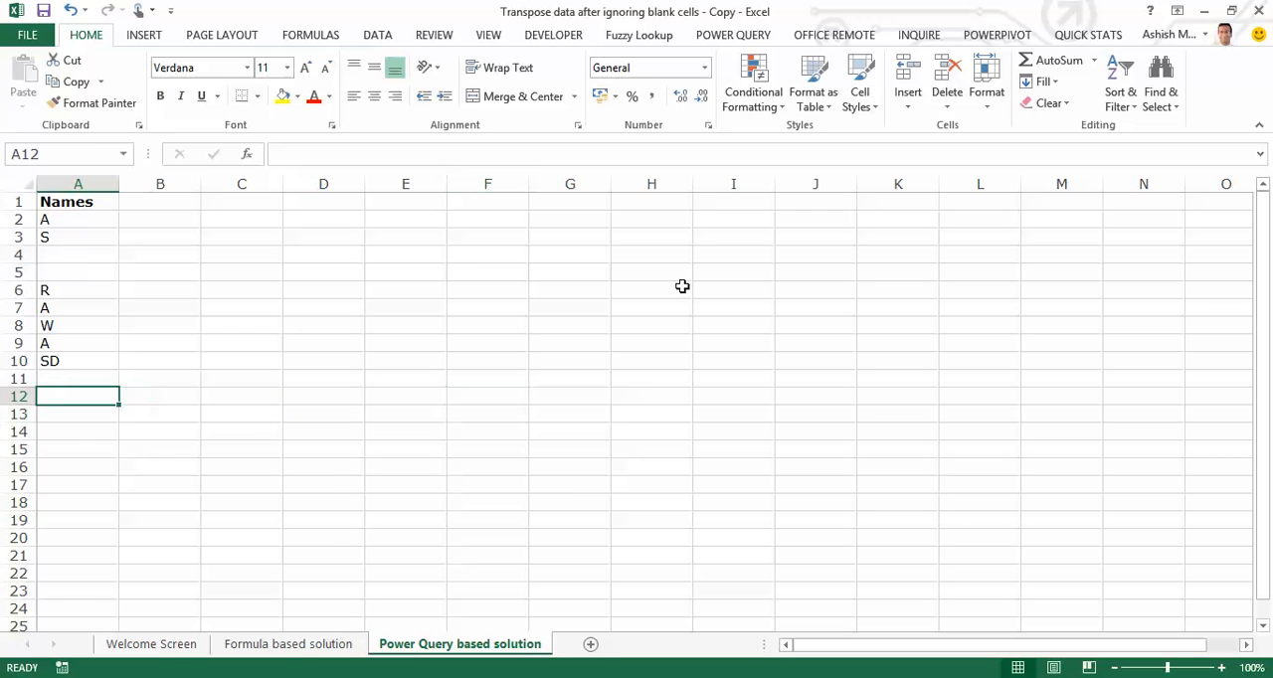
pyautogui.hotkey('ctrl', 'Up')
pyautogui.hotkey('ctrl', 'Up')
pyautogui.hotkey('ctrl', 'Up')
pyautogui.hotkey('ctrl', 'Up')
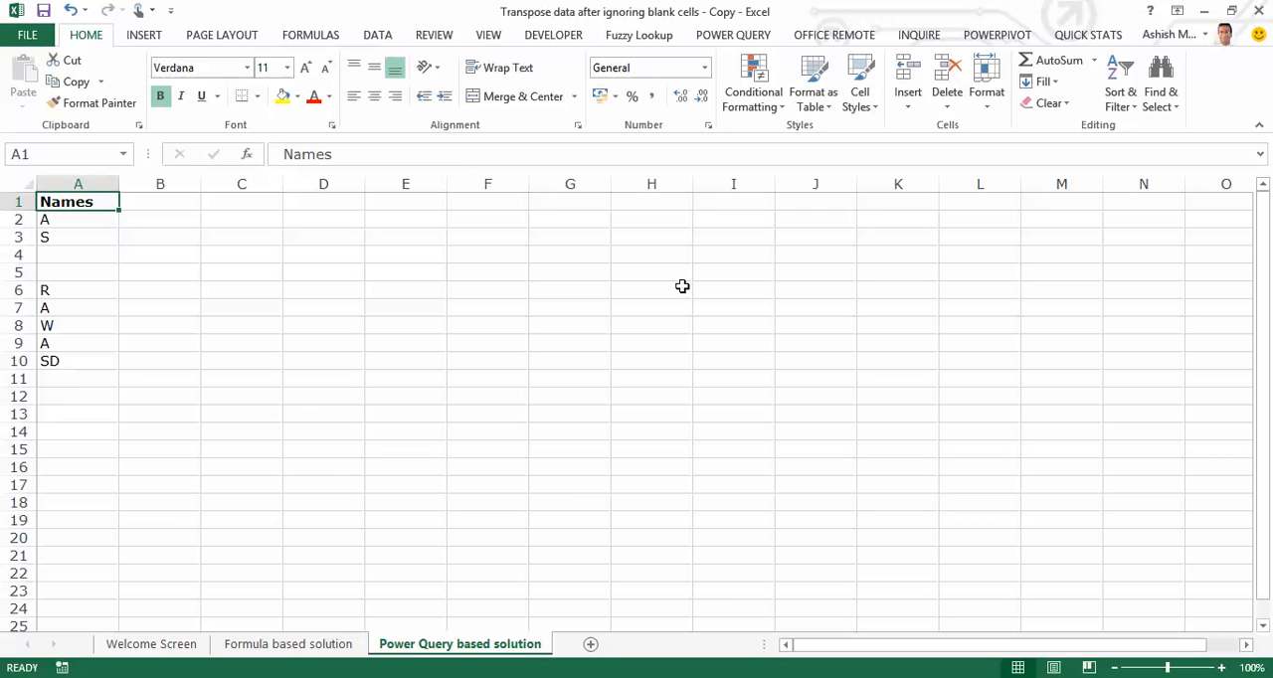
# Load the Names list in A1:A10 into Power Query as a table with headers.
pyautogui.hotkey('ctrl', 'shift', 'Down')
pyautogui.hotkey('ctrl', 'shift', 'Down')
pyautogui.hotkey('ctrl', 'shift', 'Down')
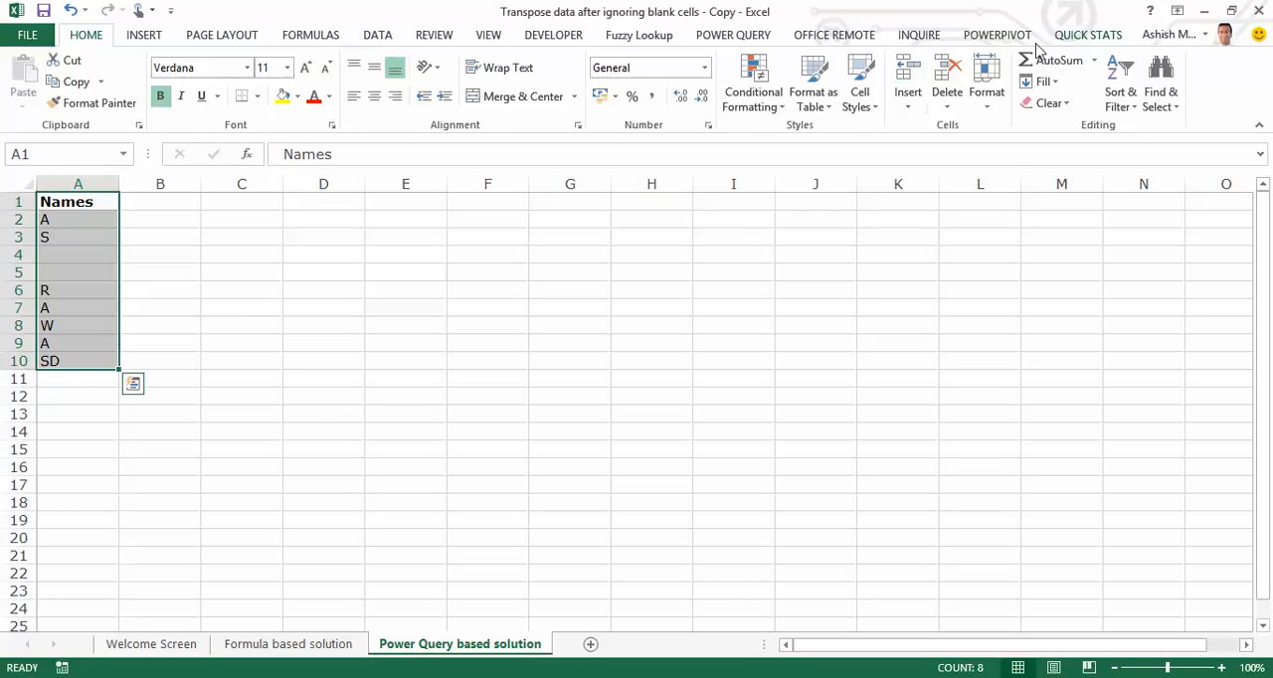
pyautogui.click(761, 40)
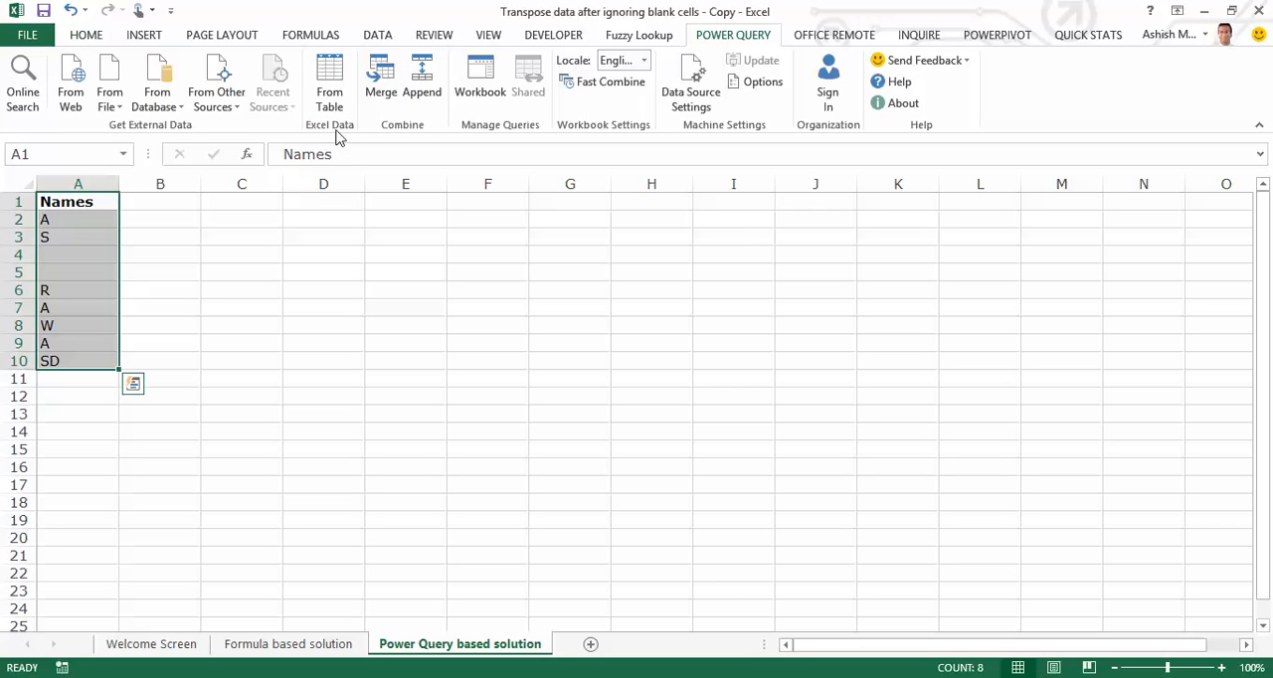
pyautogui.click(329, 95)
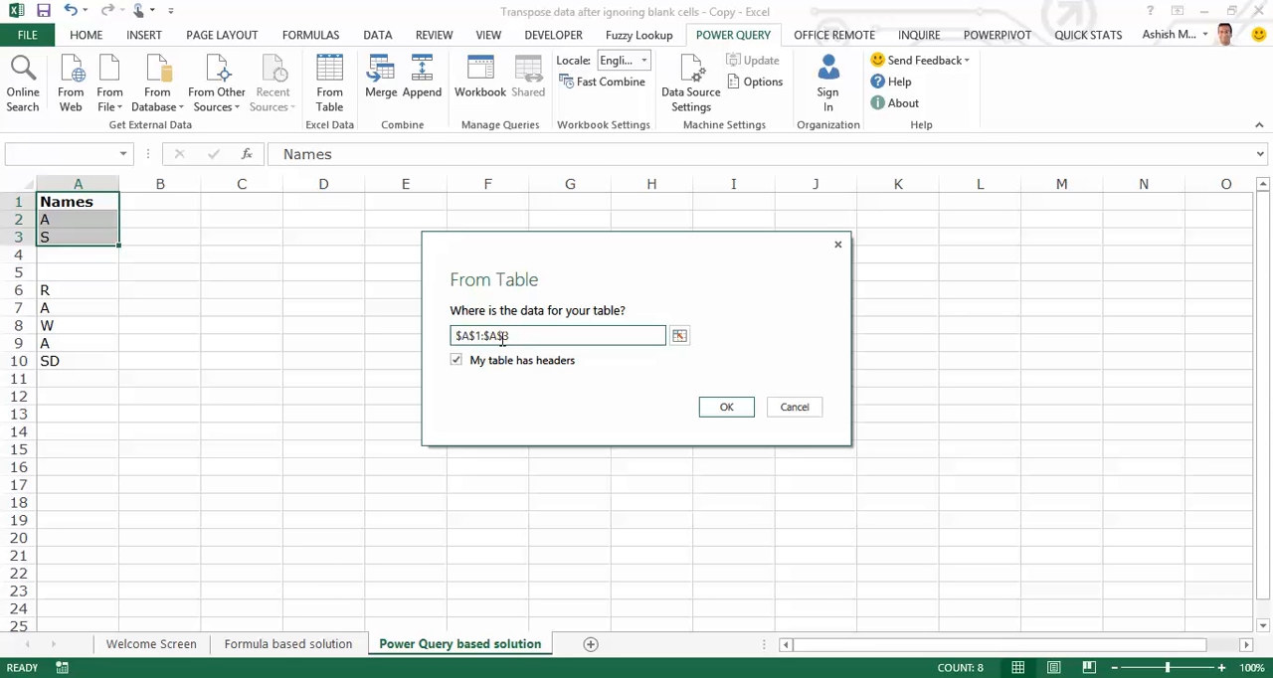
pyautogui.click(518, 336)
pyautogui.press('BackSpace')
pyautogui.write('10')
pyautogui.click(730, 406)
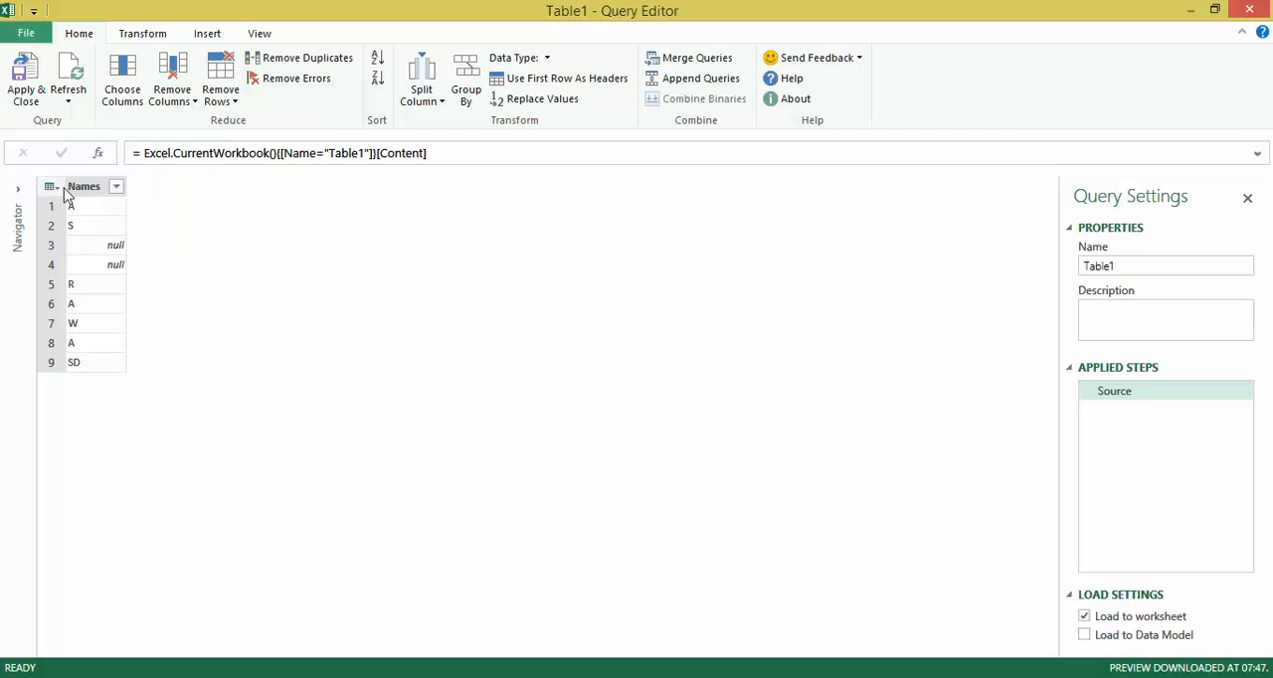
# Filter the null entries out of the Names column and remove the duplicate rows.
pyautogui.click(117, 186)
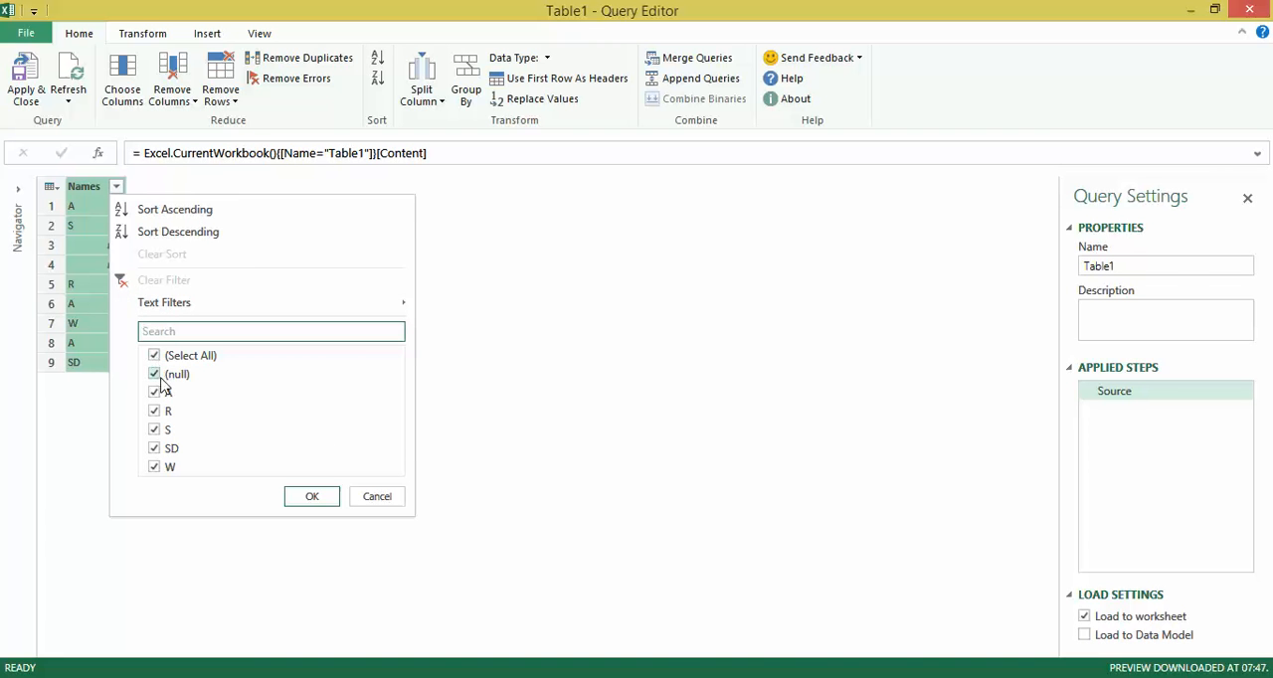
pyautogui.click(154, 374)
pyautogui.click(313, 499)
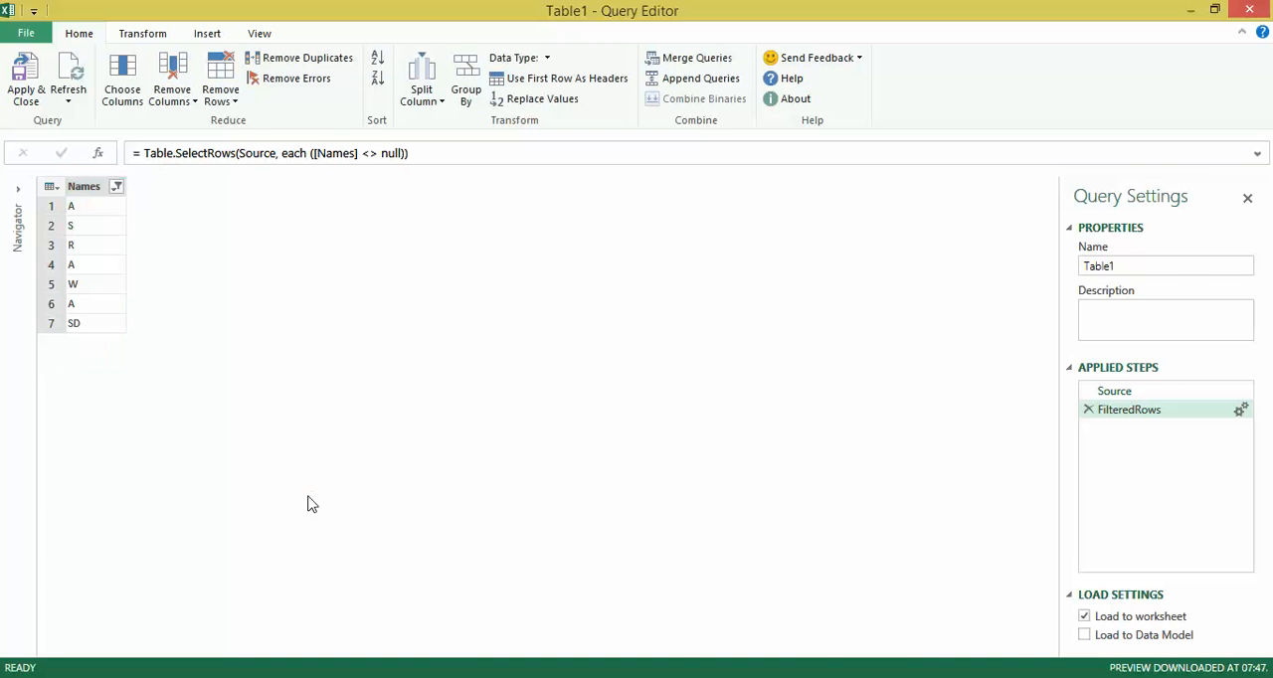
pyautogui.click(58, 191)
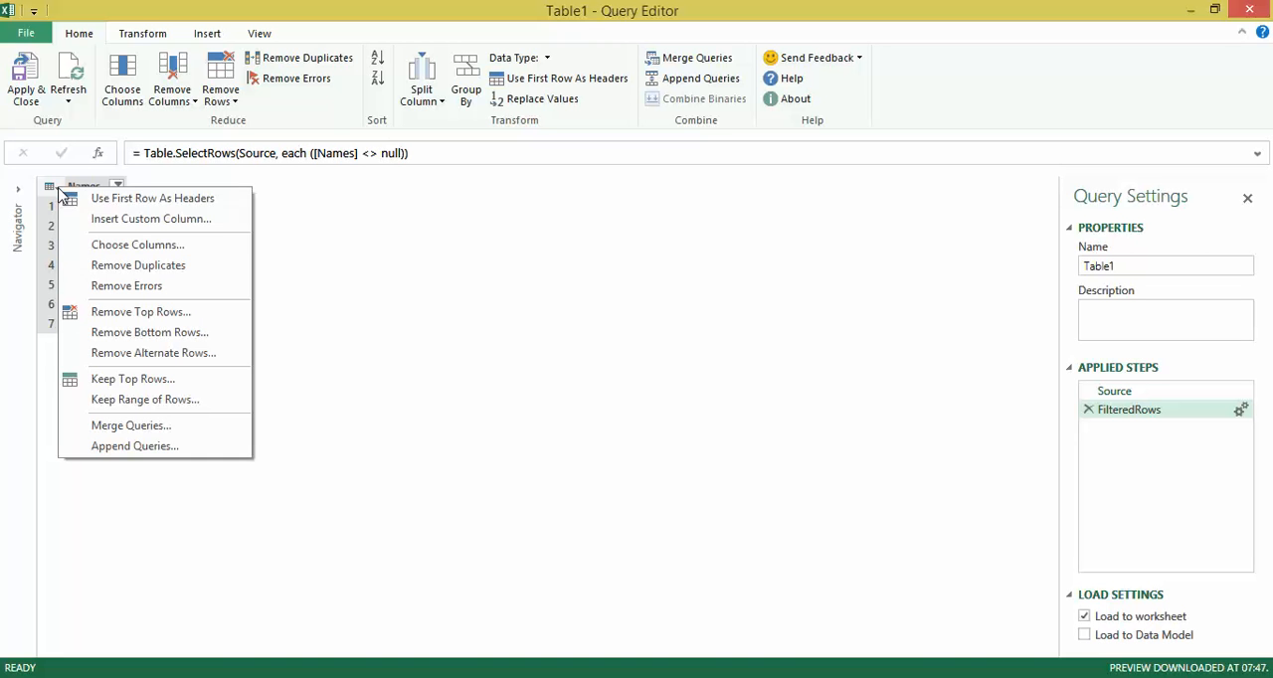
pyautogui.click(196, 266)
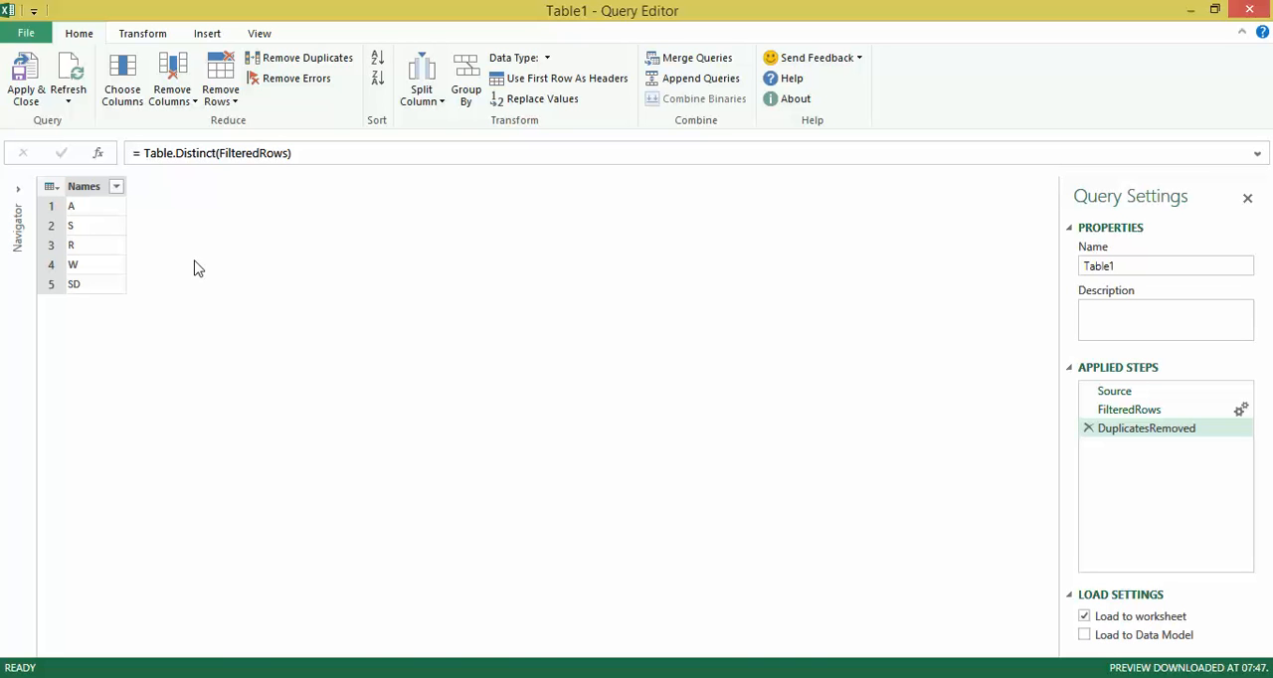
# Insert an index column and move it ahead of the Names column.
pyautogui.rightClick(100, 197)
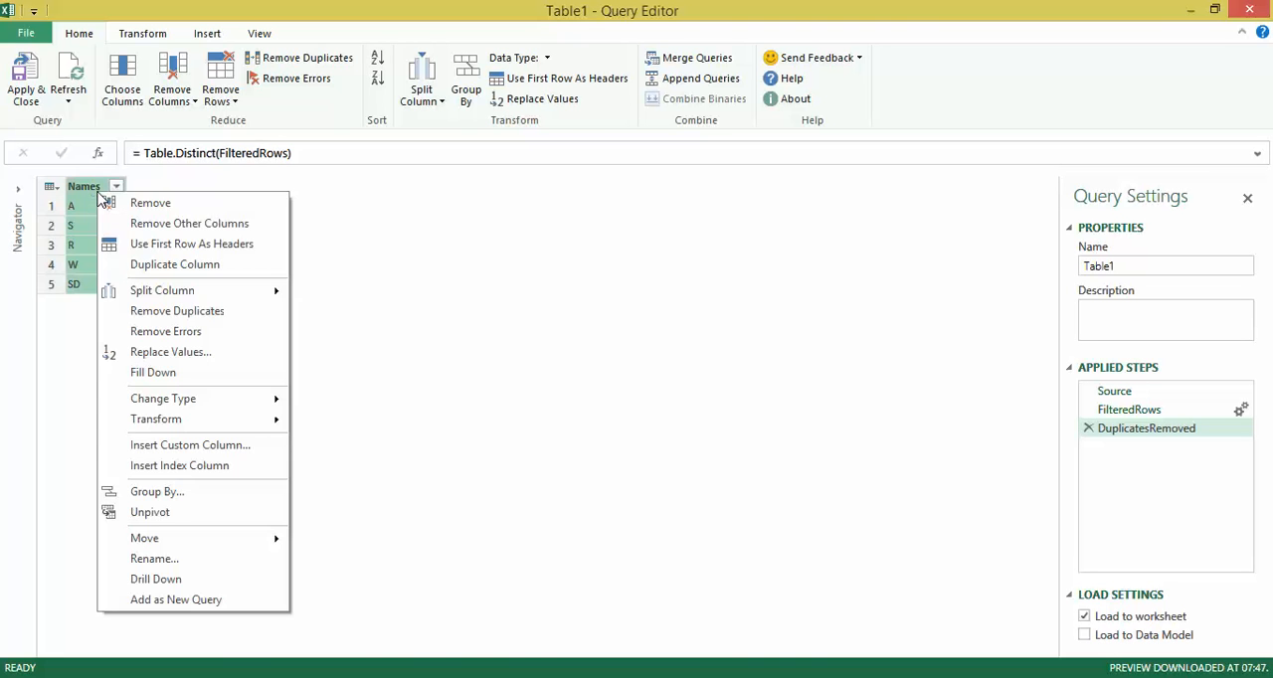
pyautogui.click(256, 470)
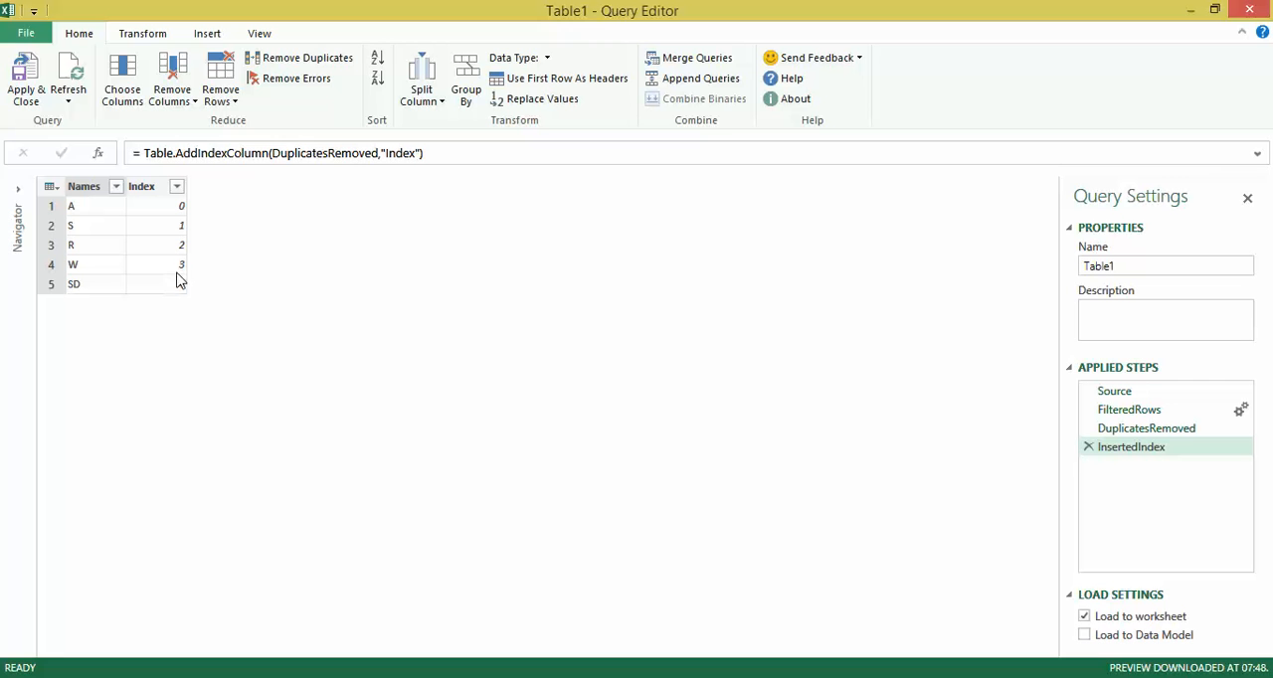
pyautogui.click(165, 189)
pyautogui.moveTo(165, 189); pyautogui.dragTo(93, 201)
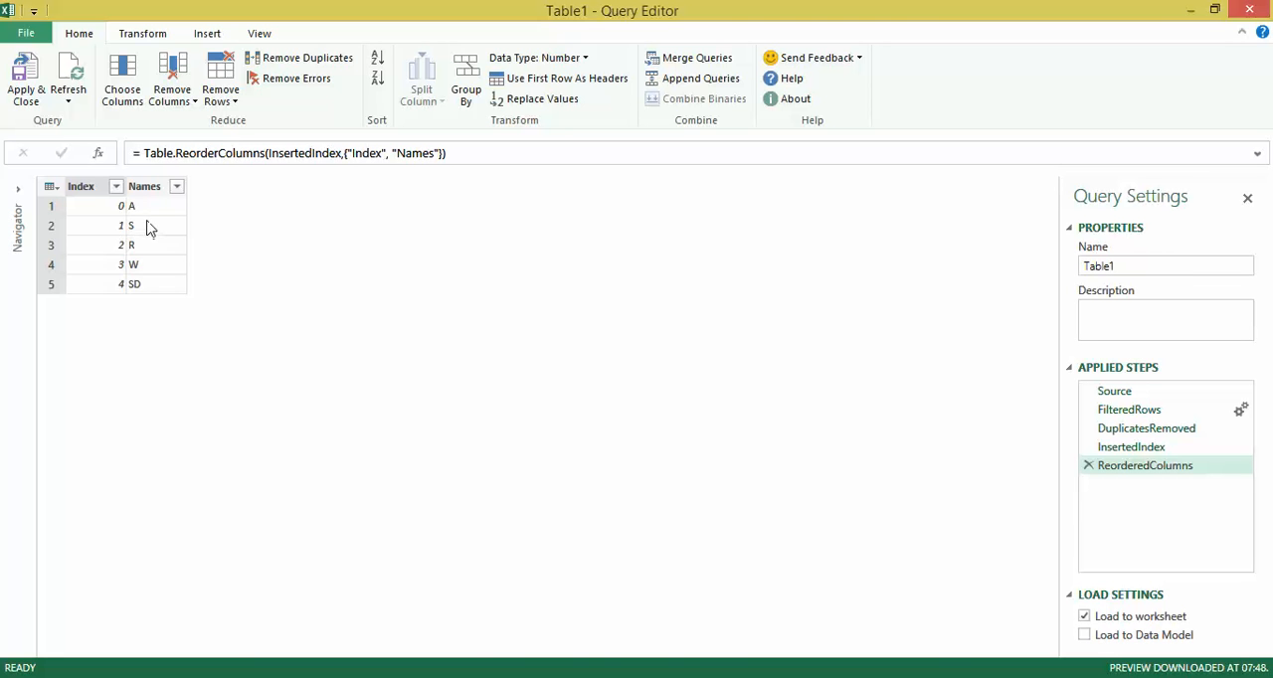
# In the query's M code, add a new line after ReorderedColumns that begins Pivot=Table.Pivot(ReorderedColumns.
pyautogui.click(257, 44)
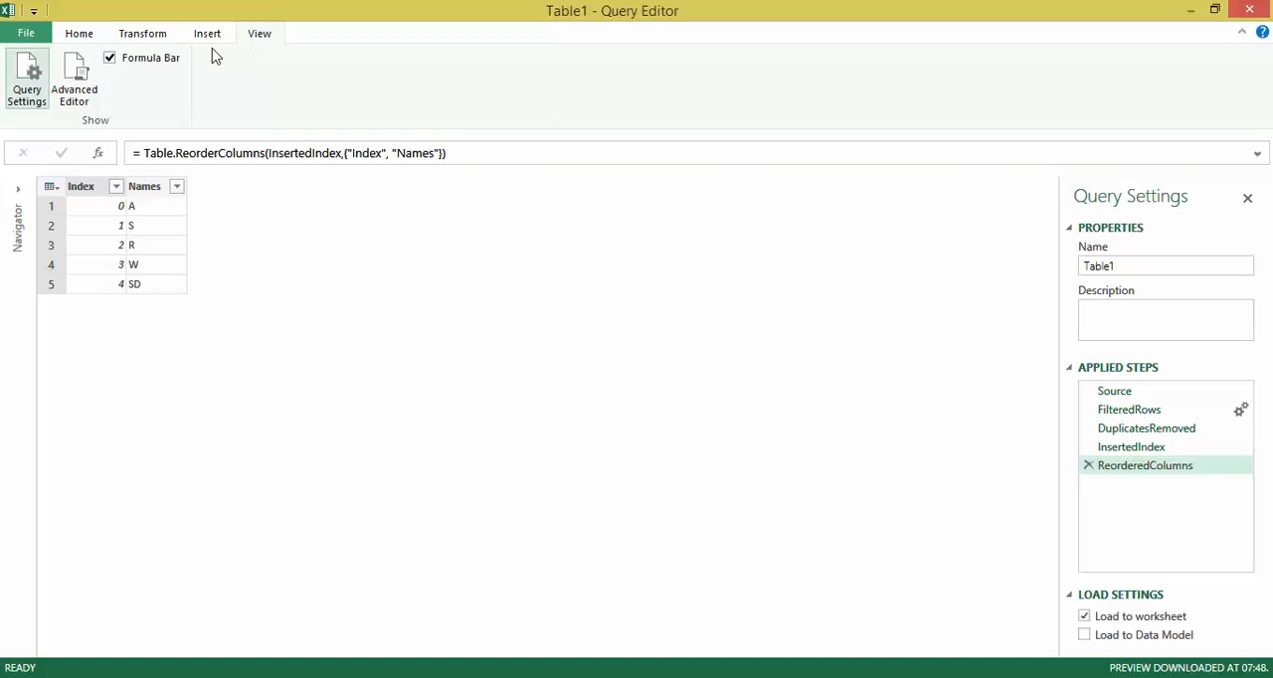
pyautogui.click(86, 82)
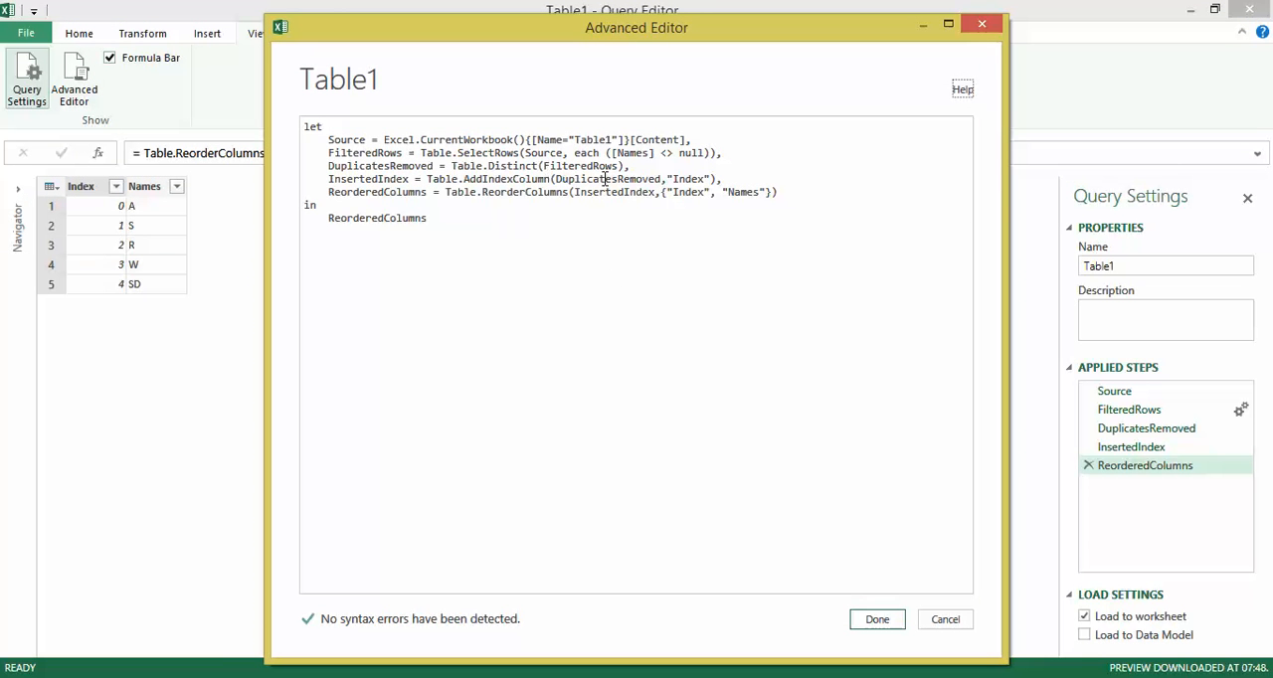
pyautogui.click(795, 197)
pyautogui.press('Return')
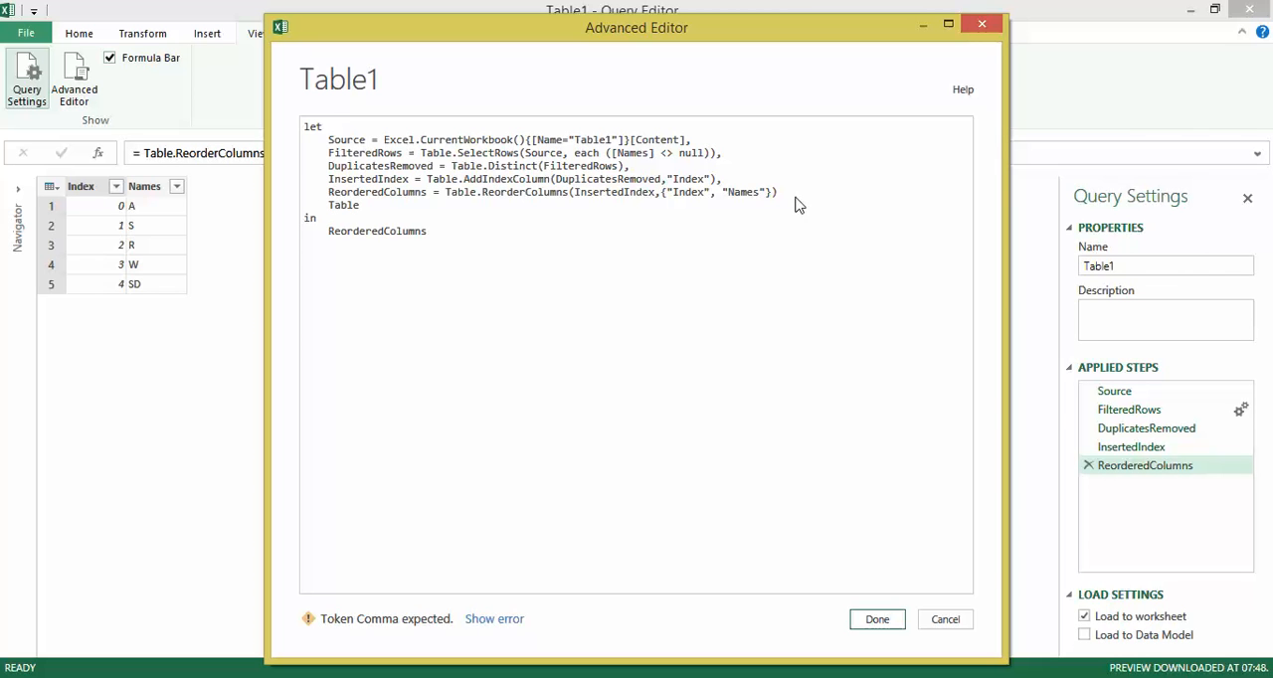
pyautogui.press('BackSpace')
pyautogui.press('BackSpace')
pyautogui.press('BackSpace')
pyautogui.write('Pivot')
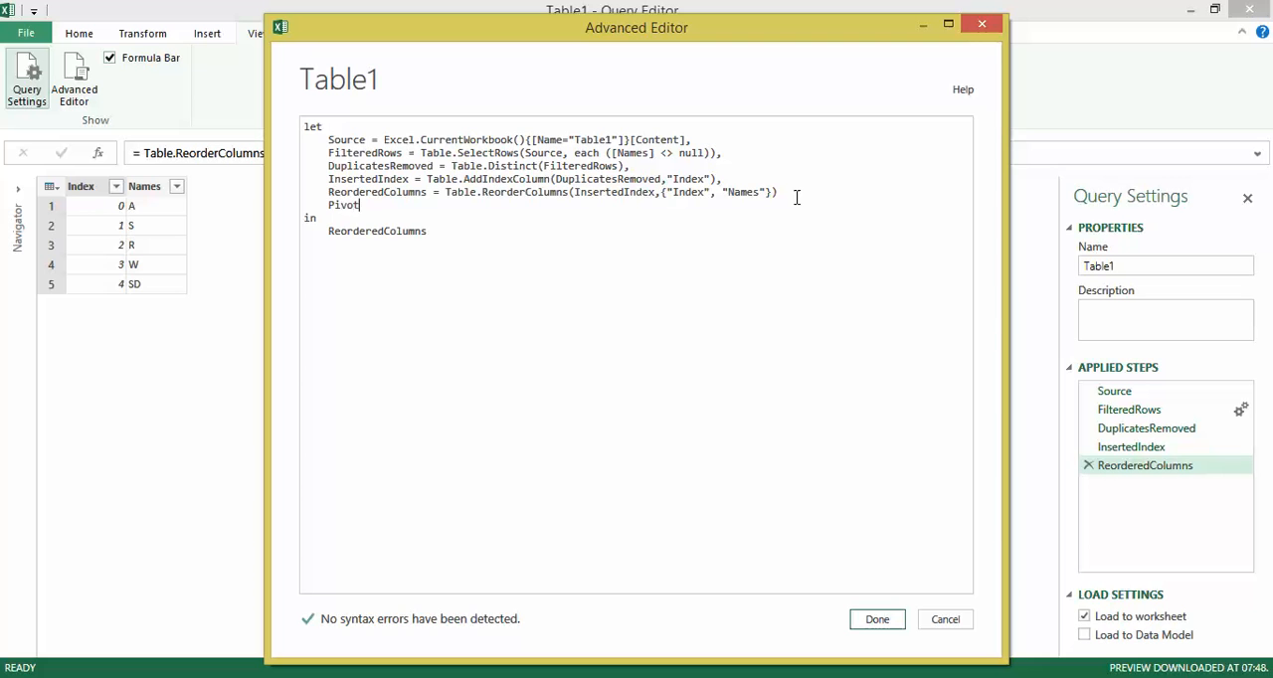
pyautogui.write('=Tabl')
pyautogui.press('BackSpace')
pyautogui.write('vot')
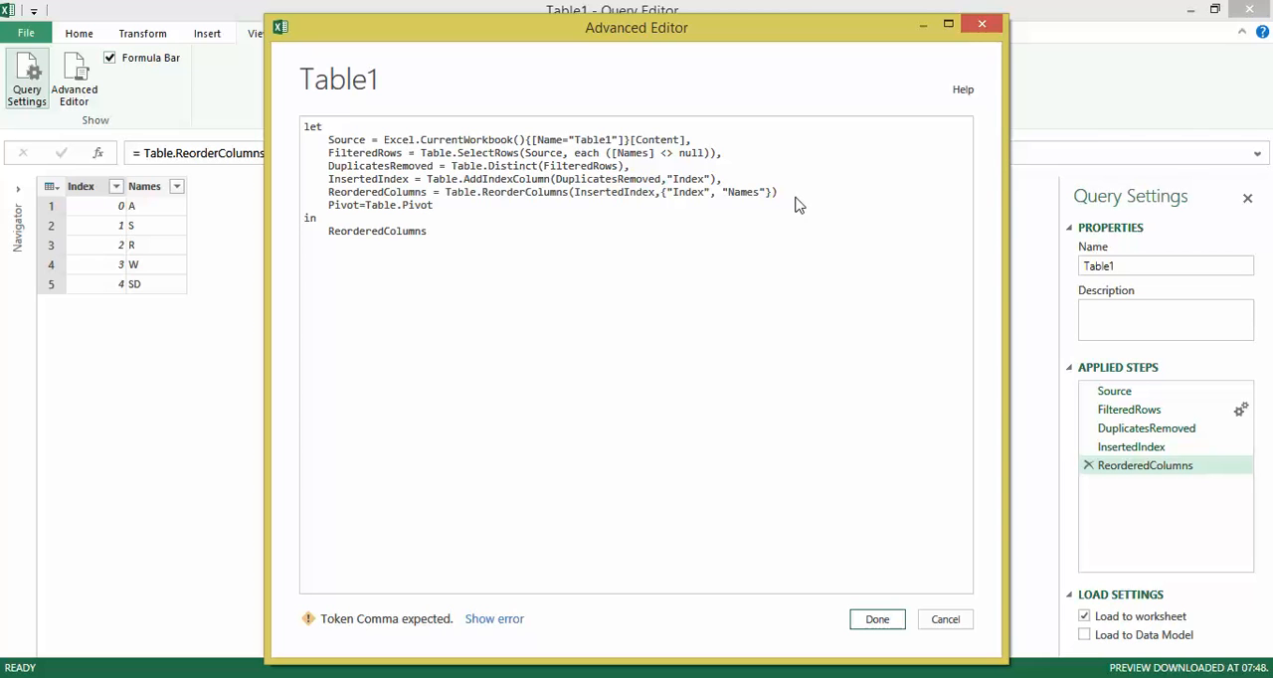
pyautogui.write('.(')
pyautogui.hotkey('ctrl', 'shift', 'Left')
pyautogui.hotkey('ctrl', 'c')
pyautogui.press('Down')
pyautogui.hotkey('ctrl', 'v')
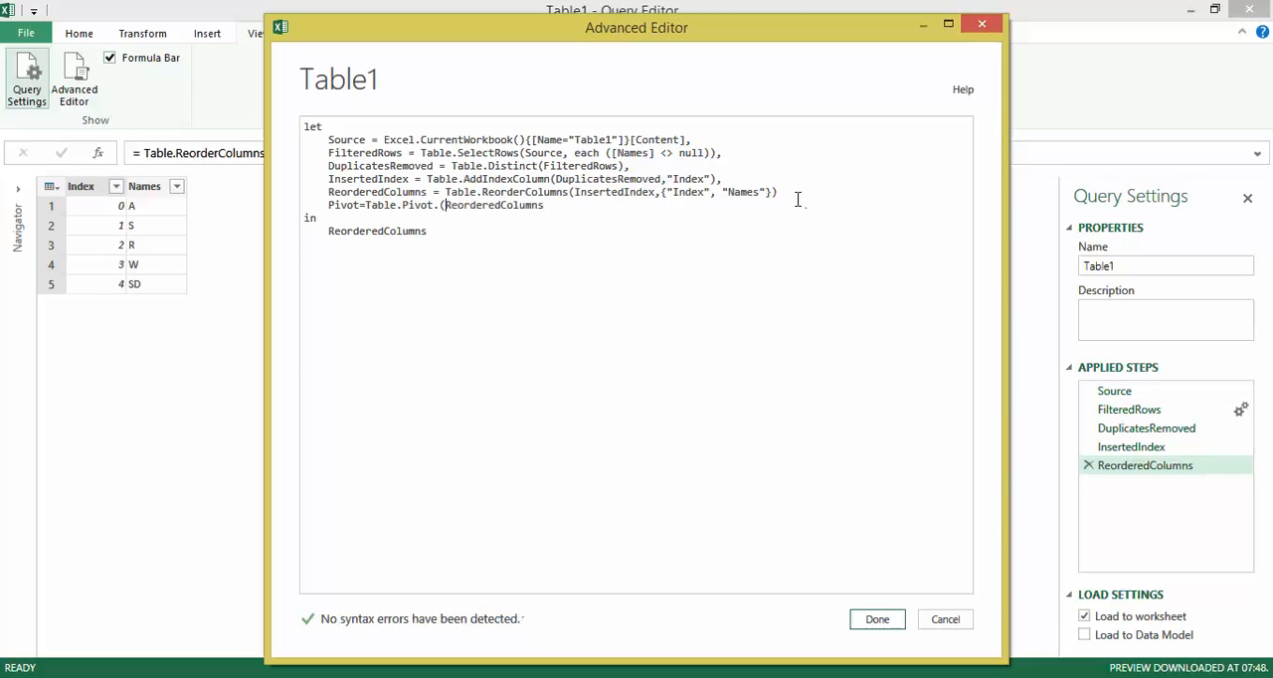
pyautogui.press('Delete')
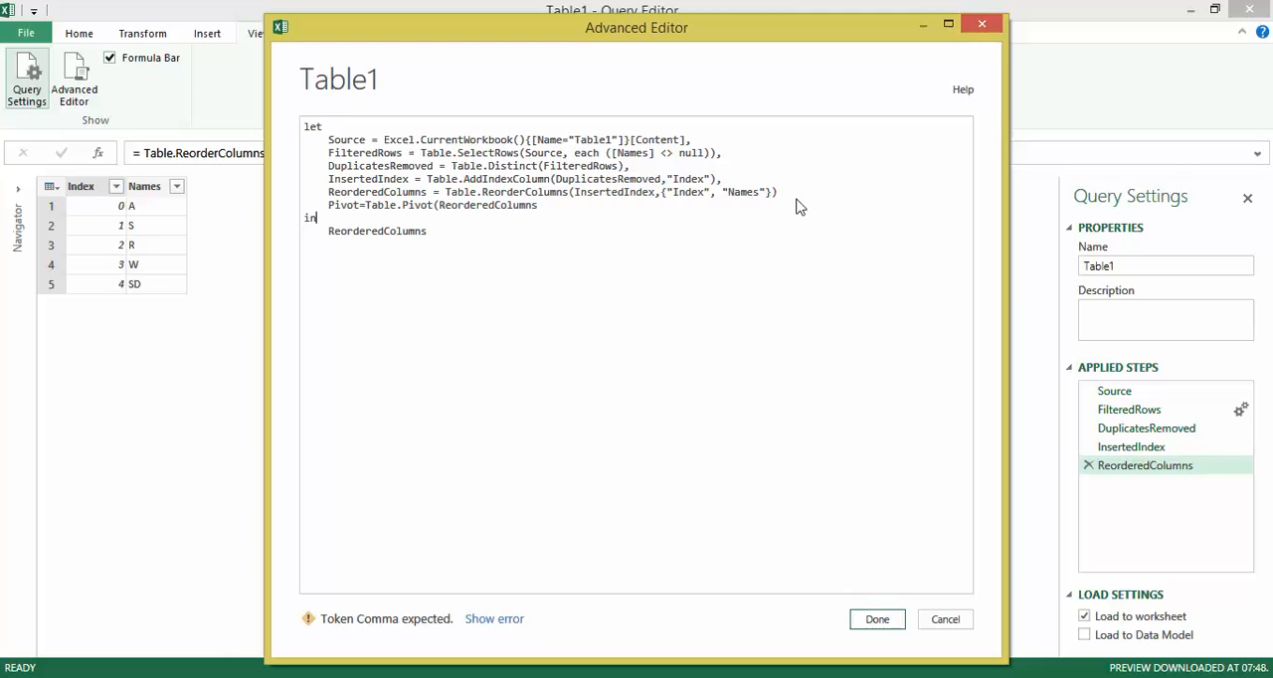
# Complete the Pivot line with the remaining arguments List.Distinct(Table.Column(ReorderedColumns,"Index")),"Index","Names").
pyautogui.write(',List.Distinct(Table.Column')
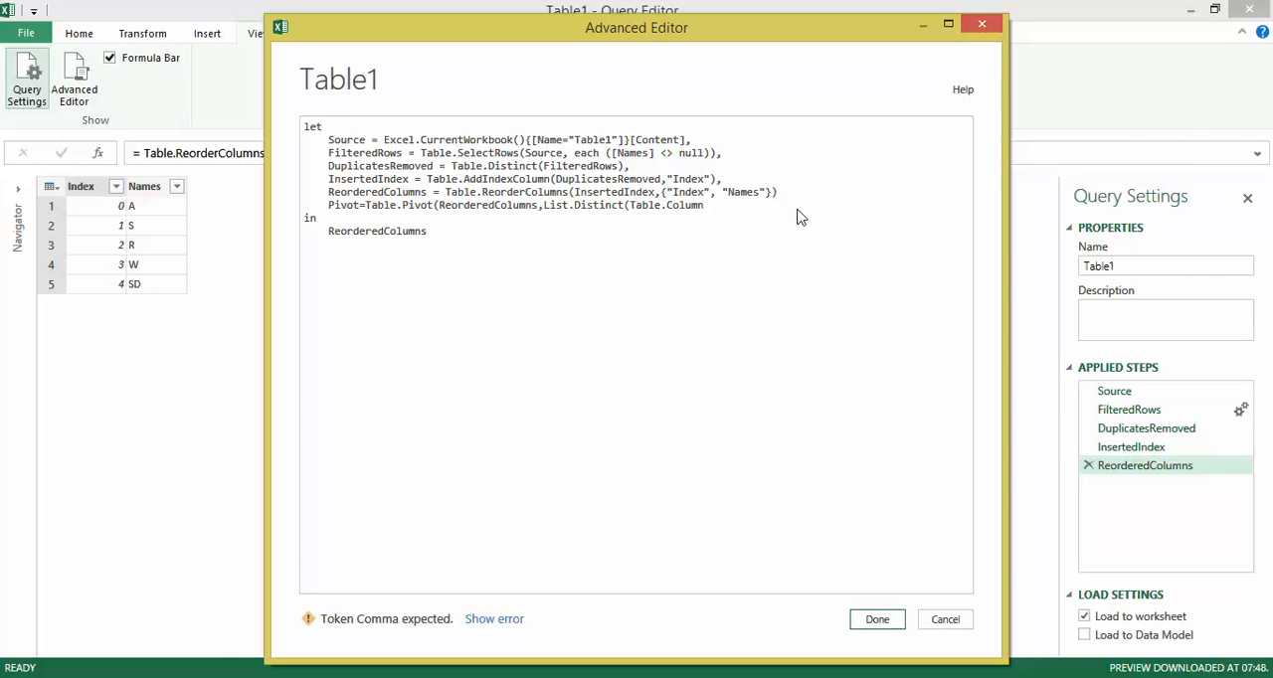
pyautogui.write('(')
pyautogui.hotkey('ctrl', 'v')
pyautogui.write(',')
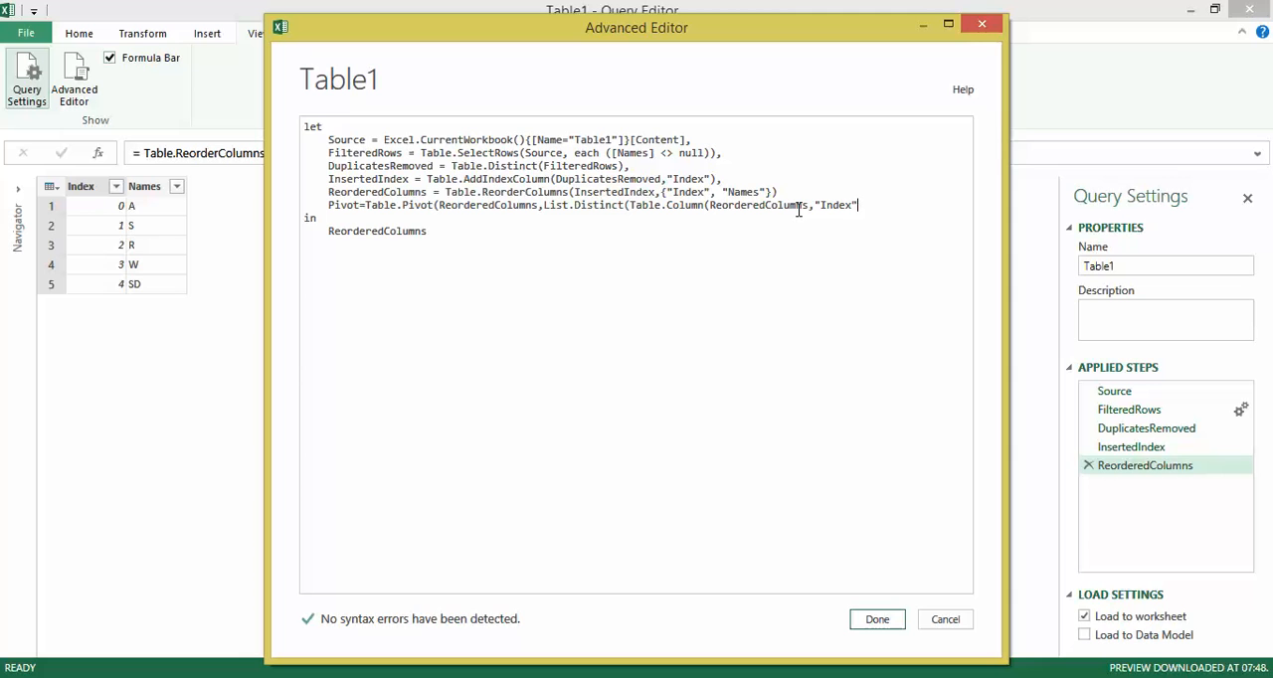
pyautogui.write('"Index")),"Index","Names")')
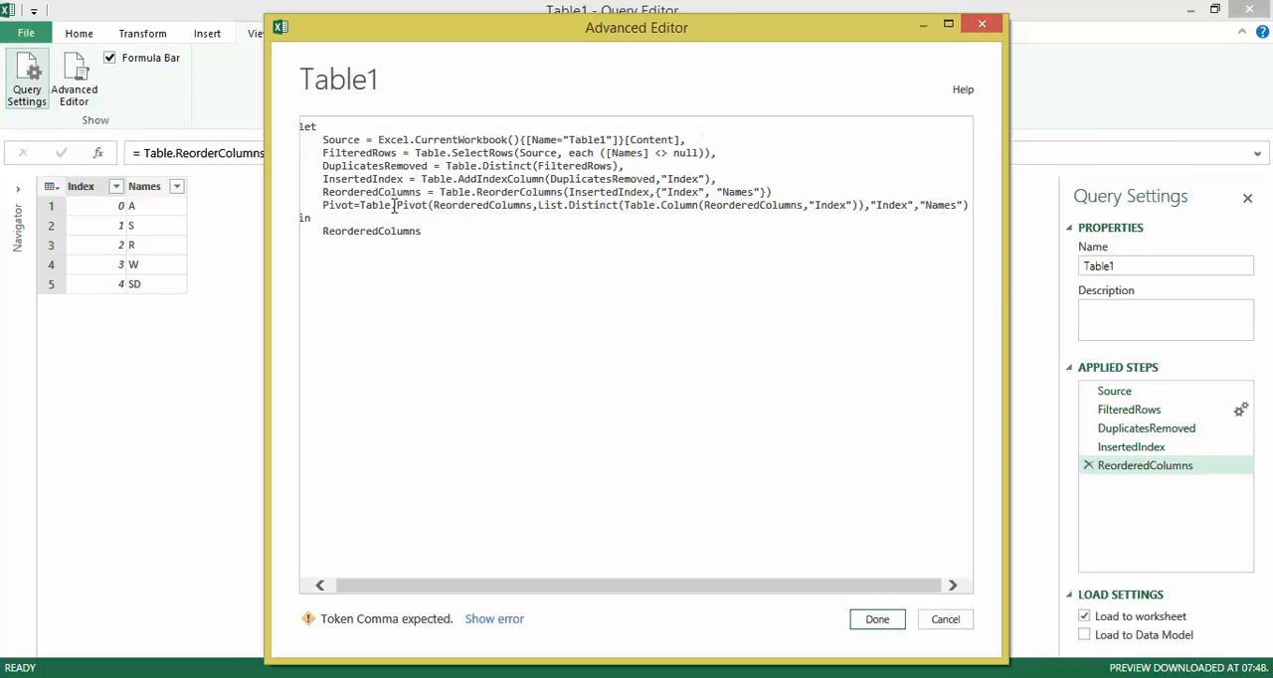
# Review the arguments of the Table.Pivot line against the preceding ReorderedColumns line.
pyautogui.moveTo(433, 205); pyautogui.dragTo(530, 206)
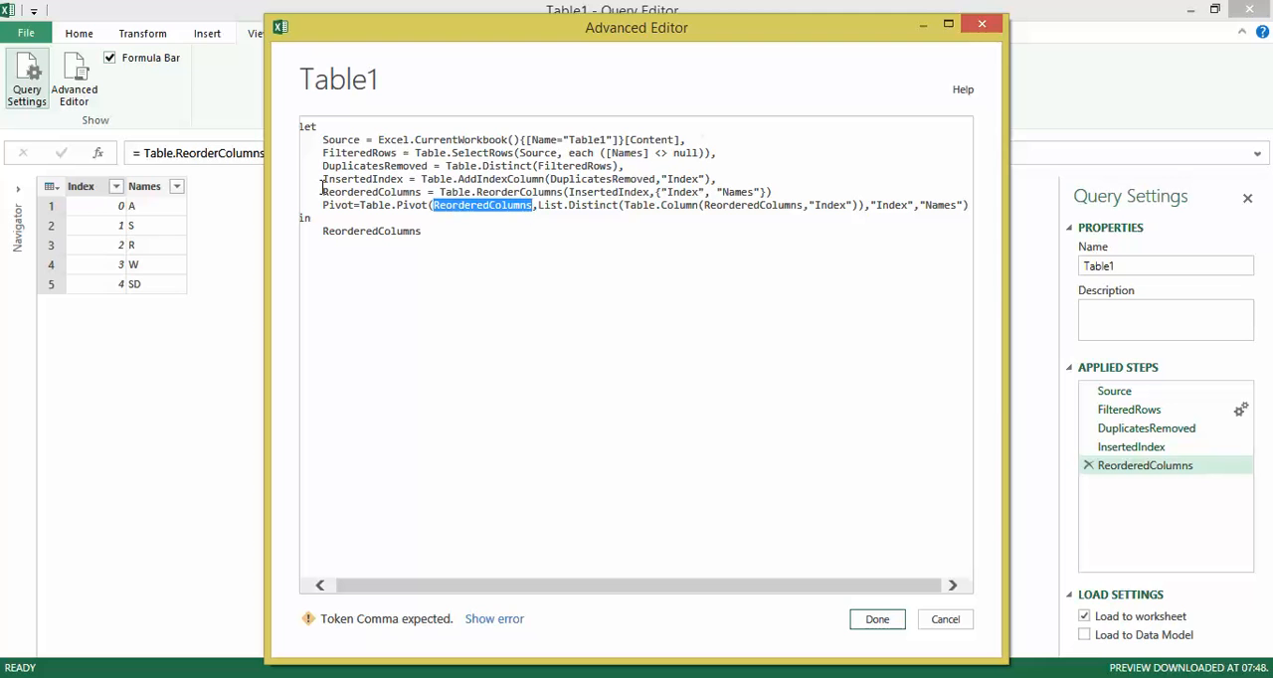
pyautogui.moveTo(321, 191); pyautogui.dragTo(419, 194)
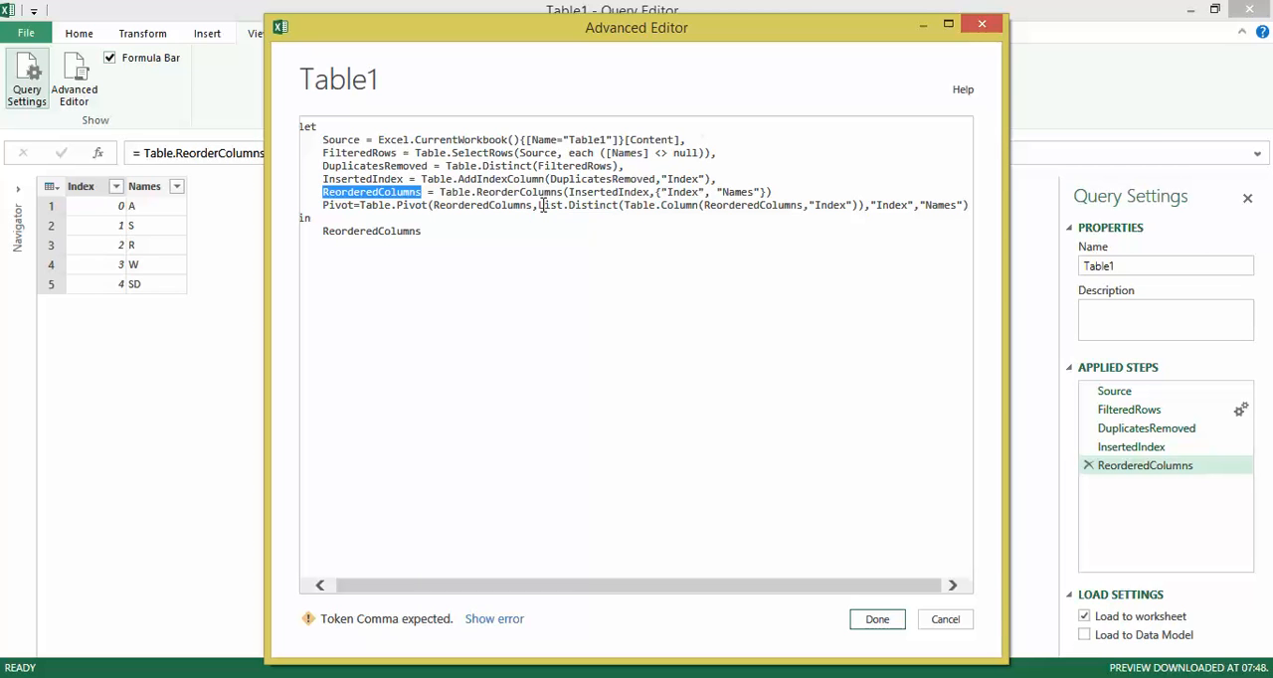
pyautogui.moveTo(539, 206); pyautogui.dragTo(710, 207)
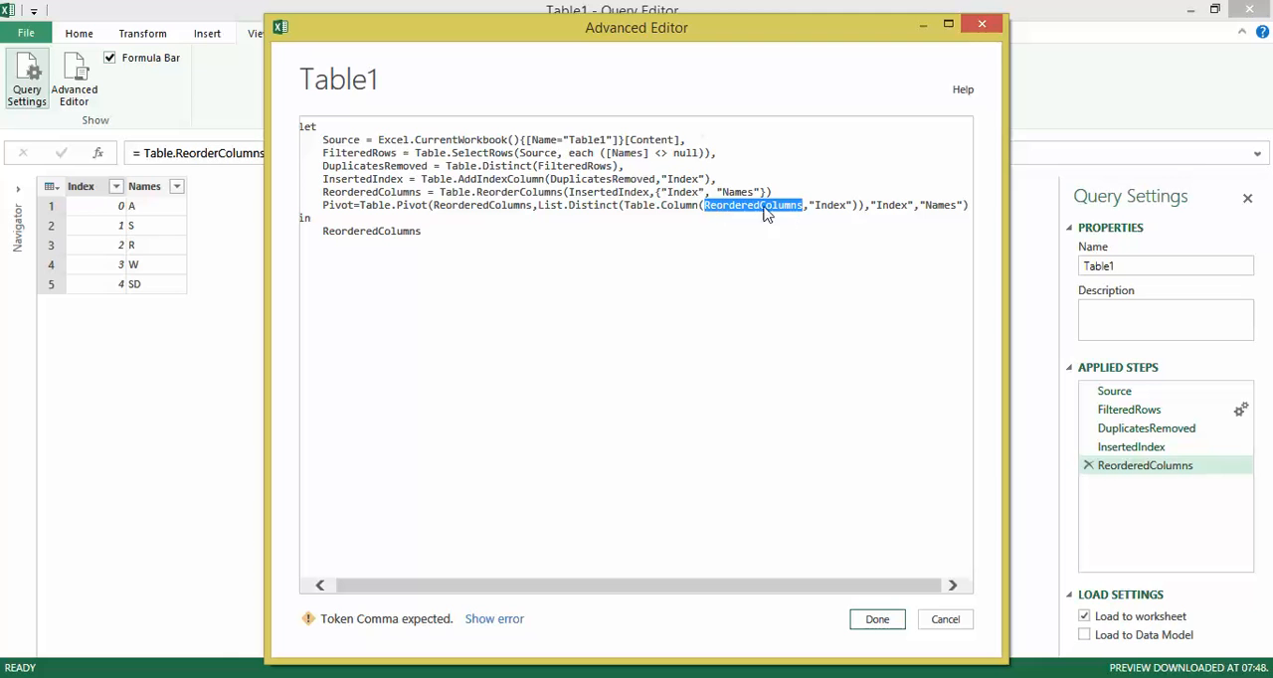
pyautogui.click(877, 205)
pyautogui.doubleClick(880, 206)
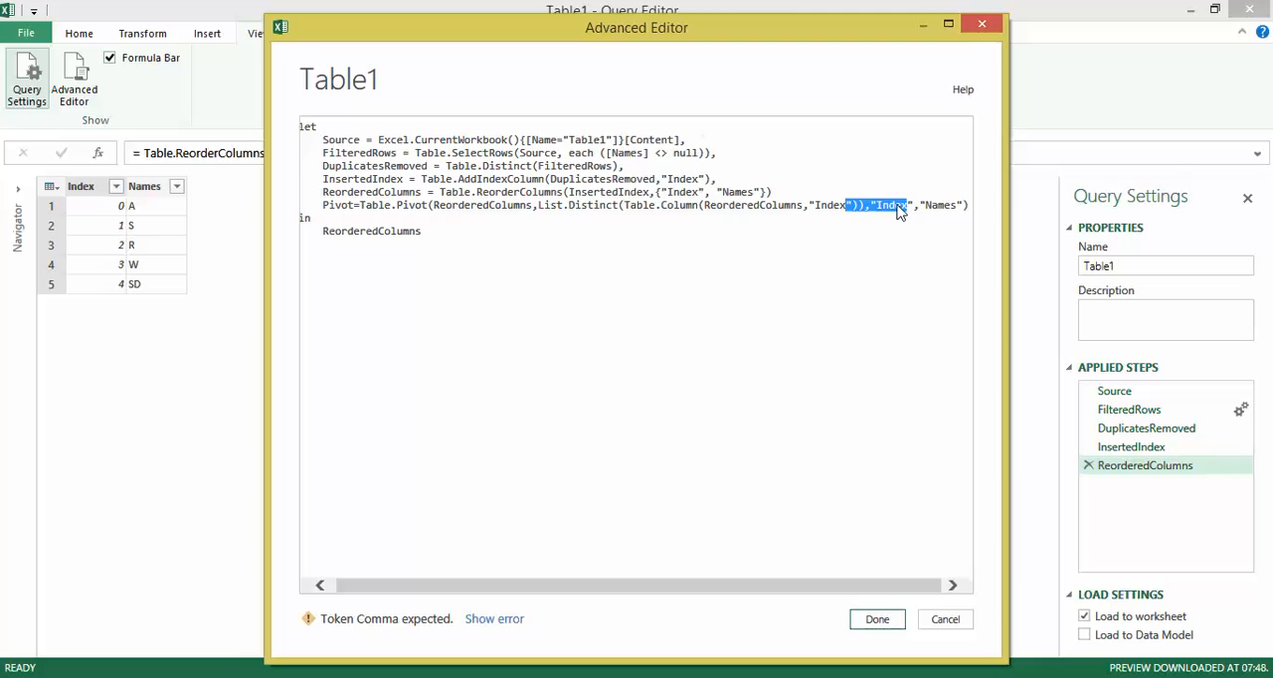
pyautogui.moveTo(926, 206); pyautogui.dragTo(953, 207)
# Add a comma at the end of the ReorderedColumns line, make Pivot the query's returned result and apply the code.
pyautogui.click(793, 192)
pyautogui.write(',')
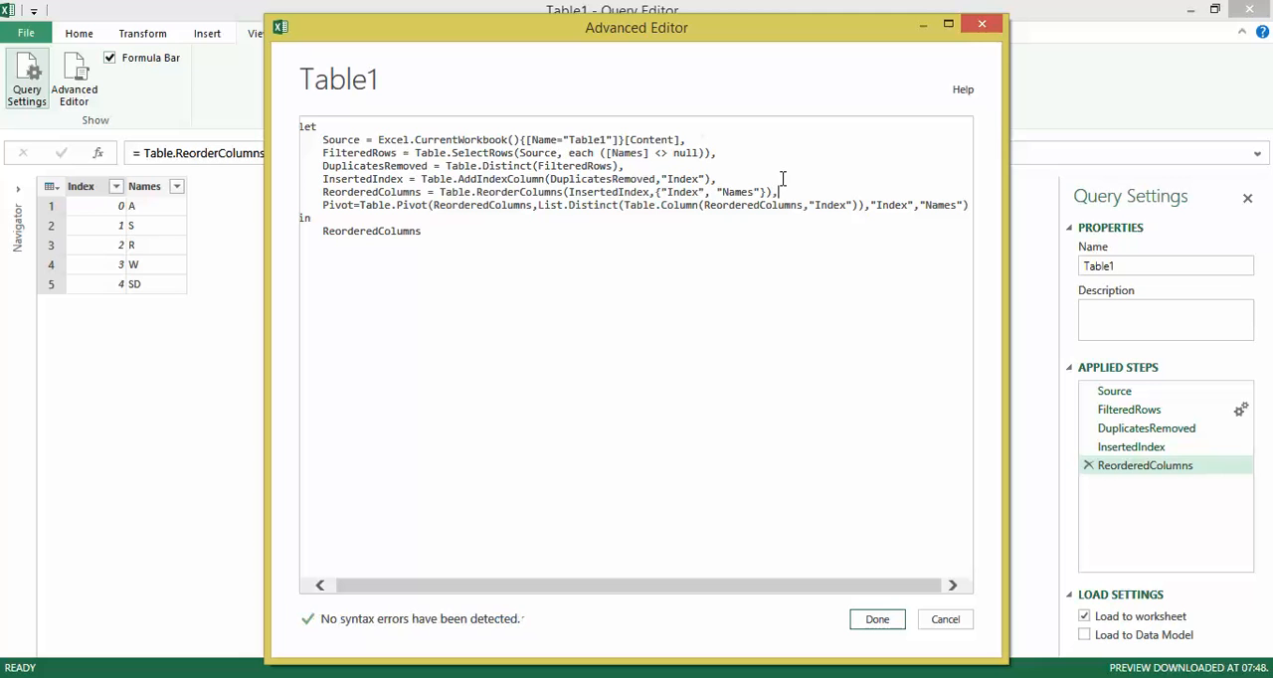
pyautogui.doubleClick(476, 238)
pyautogui.write('Pivot')
pyautogui.click(883, 621)
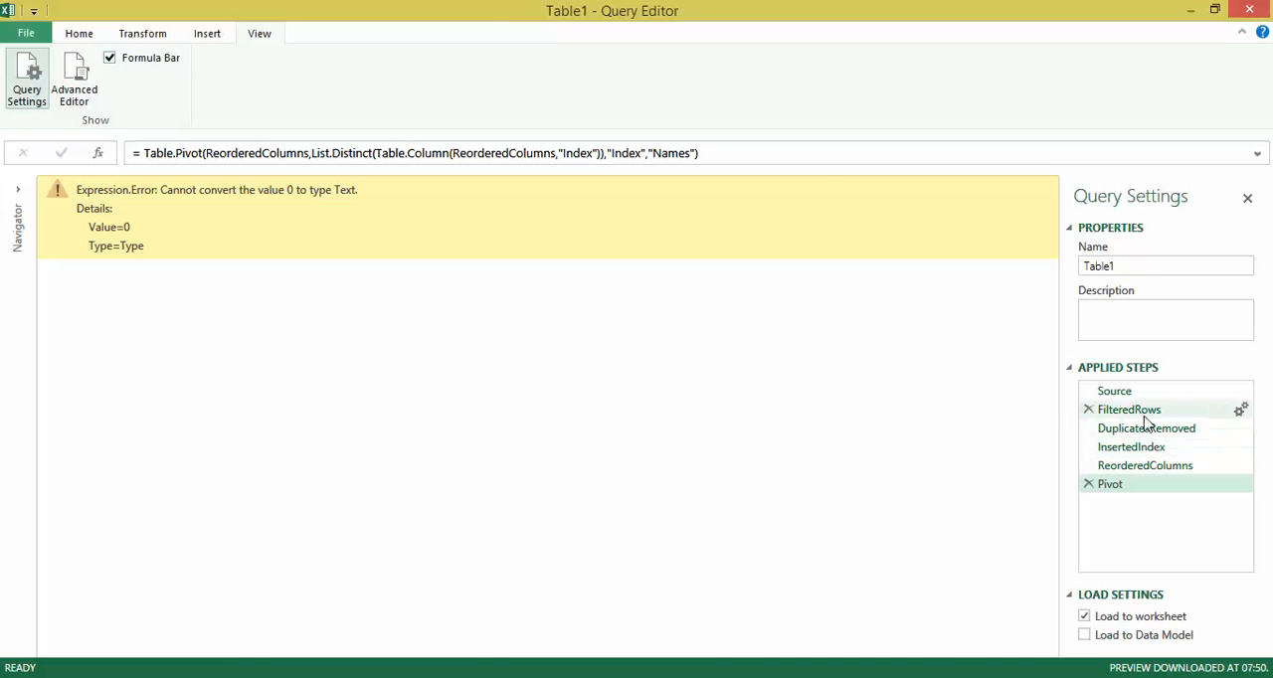
# Insert a custom column named Custom after the InsertedIndex step with the formula [Index]+1.
pyautogui.click(1143, 448)
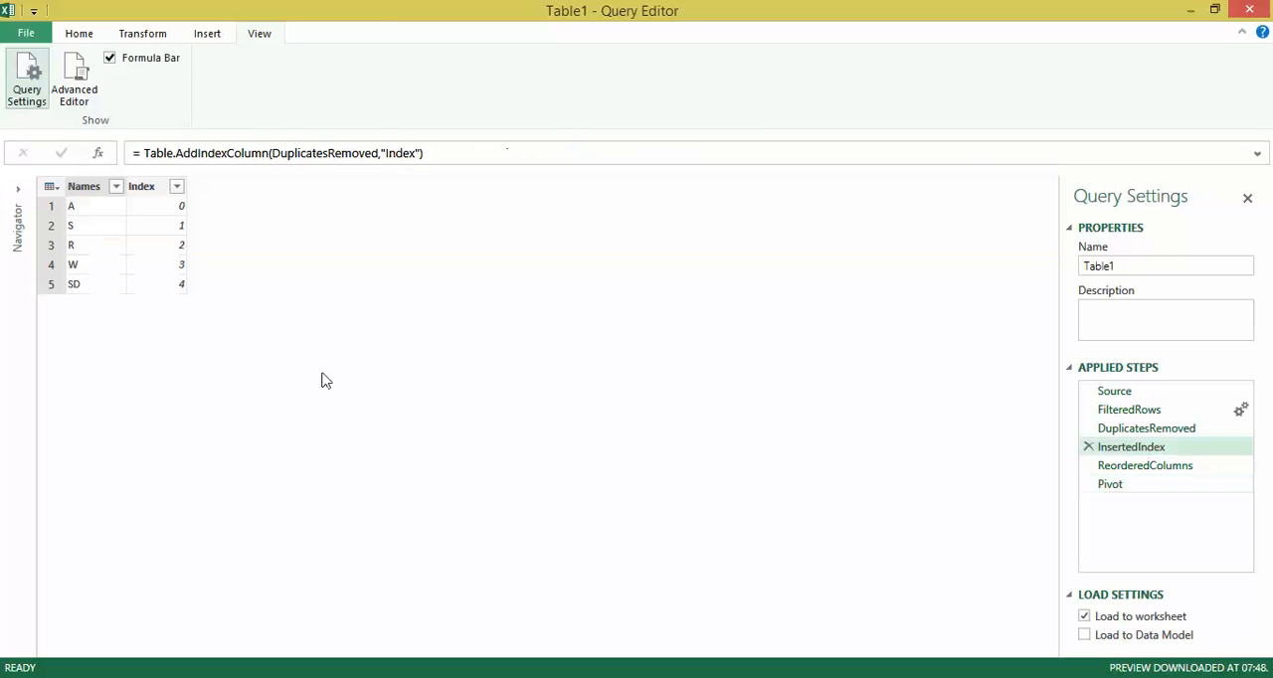
pyautogui.click(167, 188)
pyautogui.rightClick(167, 188)
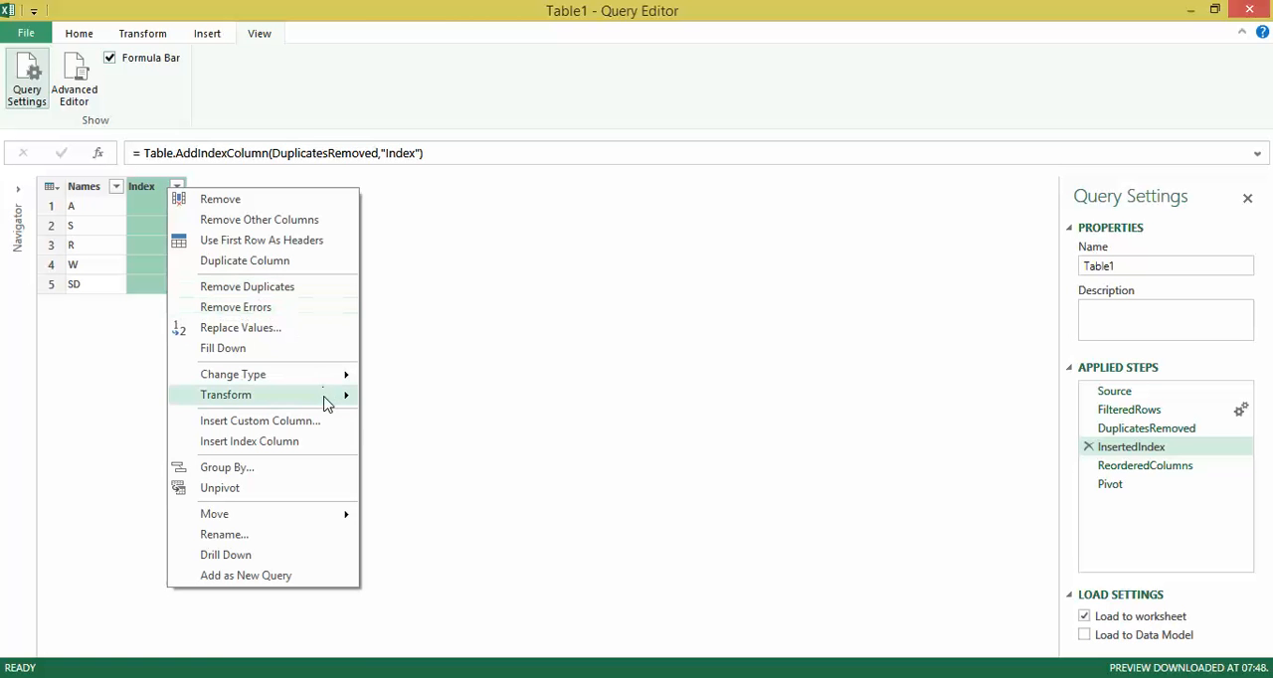
pyautogui.moveTo(323, 390)
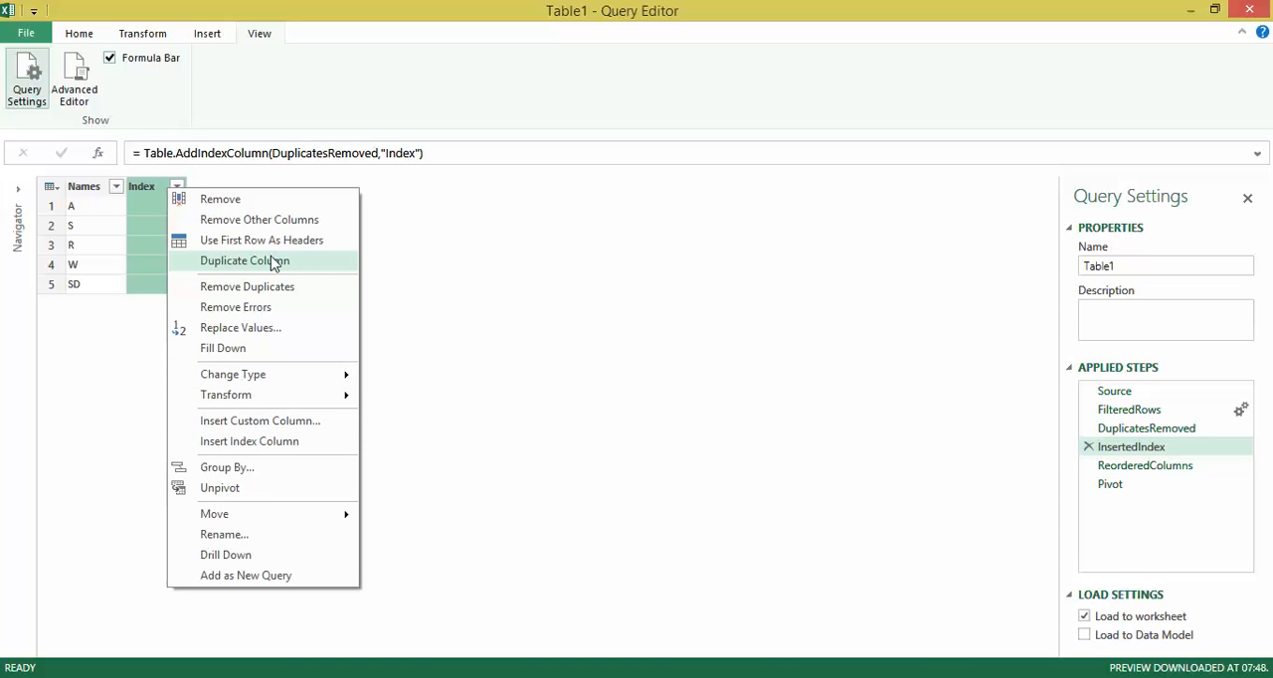
pyautogui.click(307, 424)
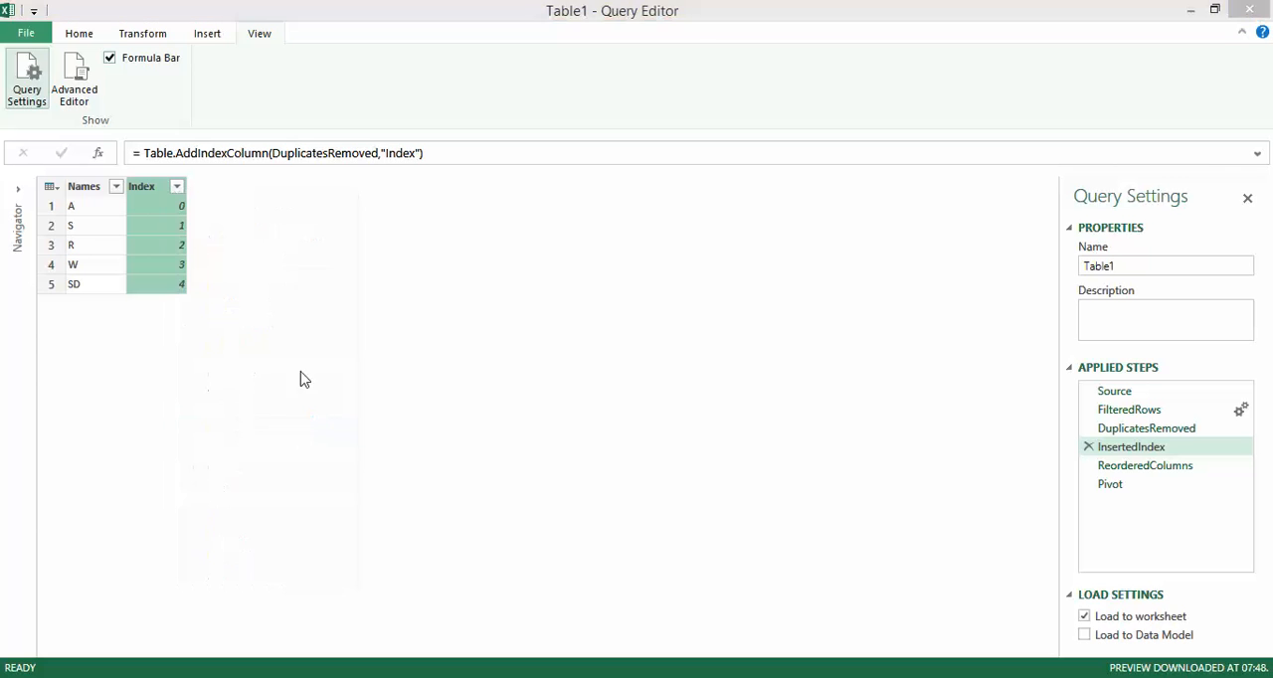
pyautogui.click(729, 401)
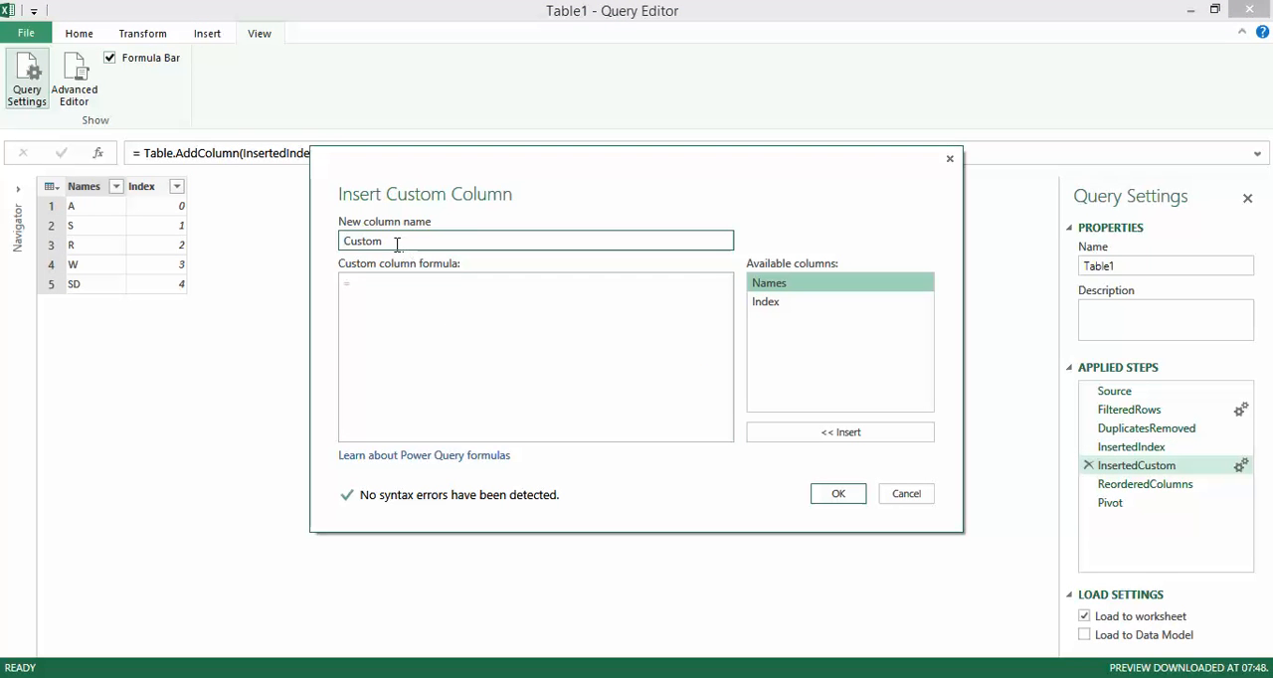
pyautogui.click(378, 295)
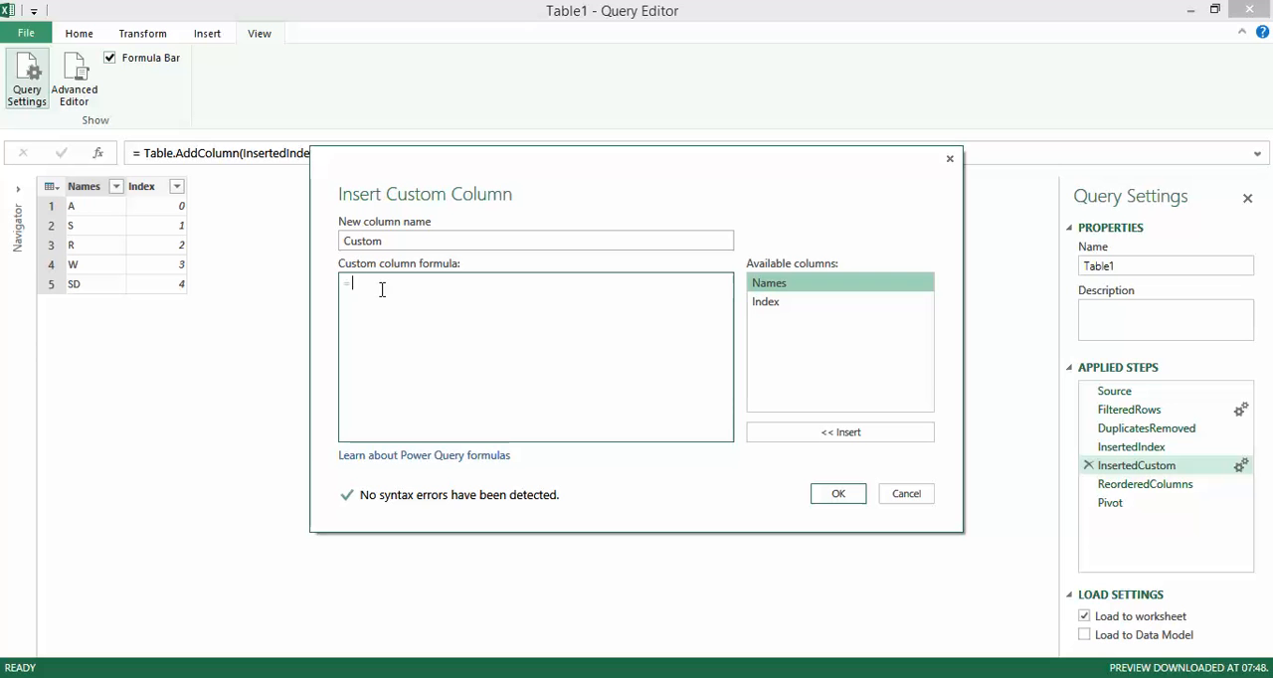
pyautogui.doubleClick(767, 301)
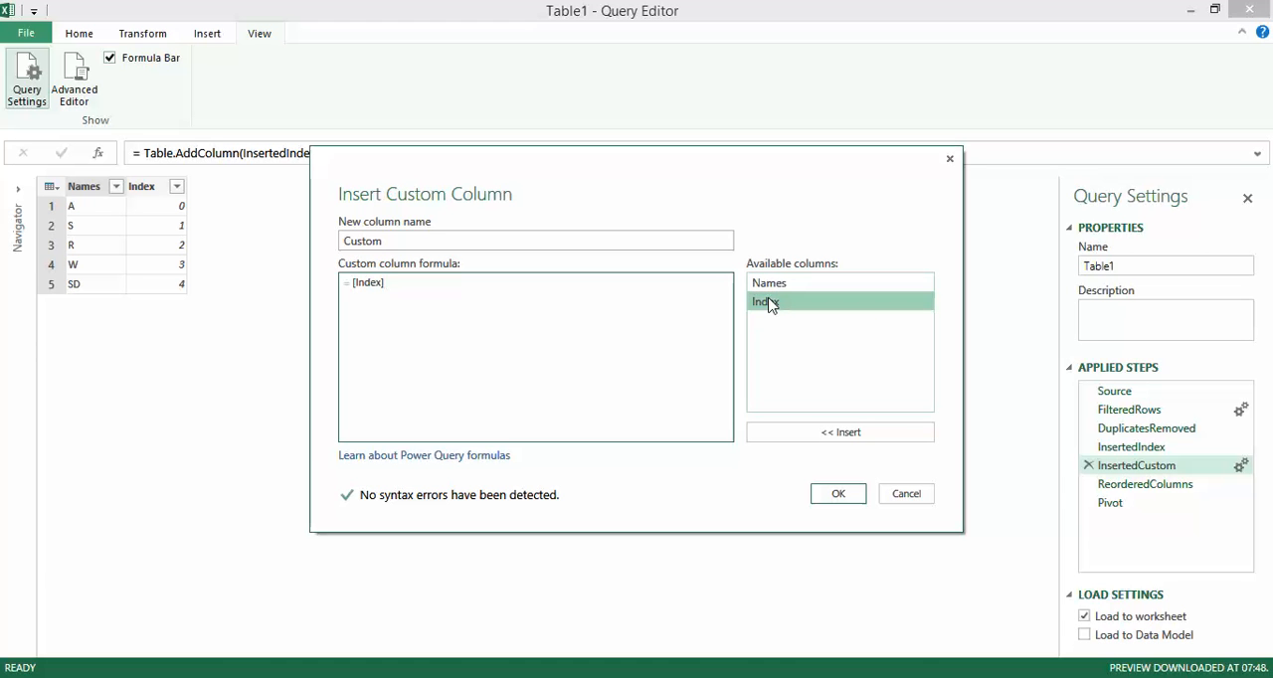
pyautogui.write('+1')
pyautogui.click(837, 493)
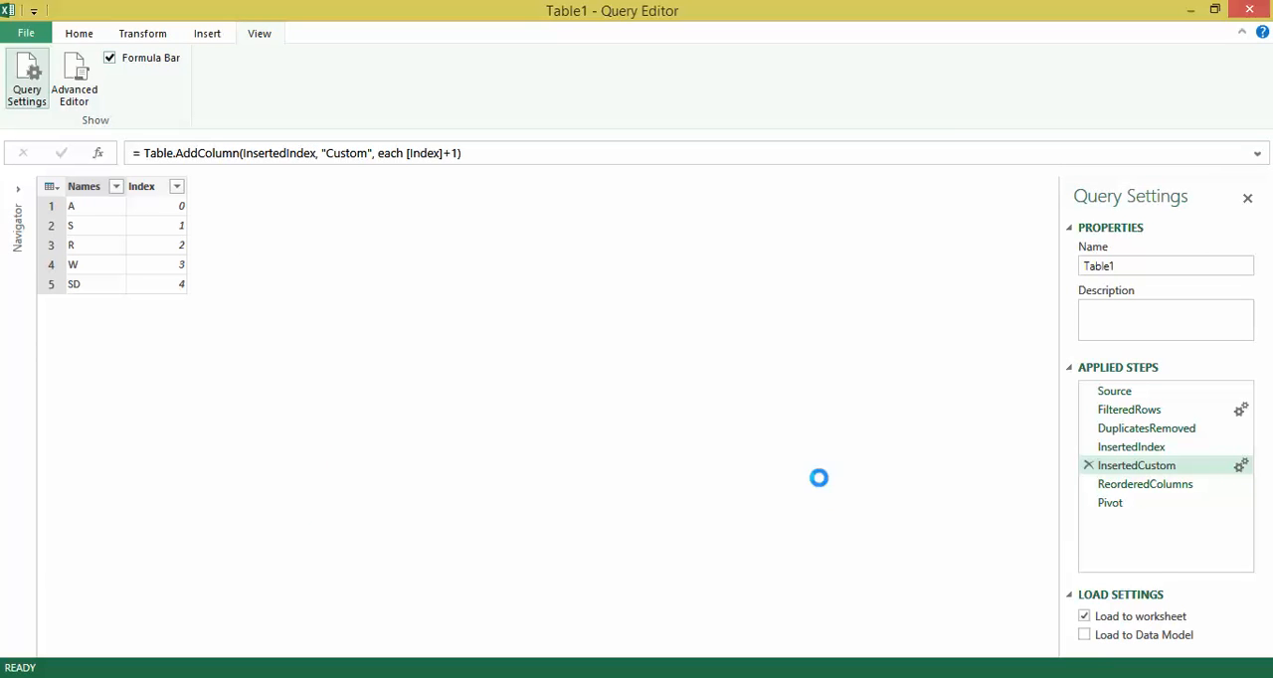
# Remove the original zero-based Index column as an intermediate query step.
pyautogui.rightClick(157, 191)
pyautogui.click(189, 195)
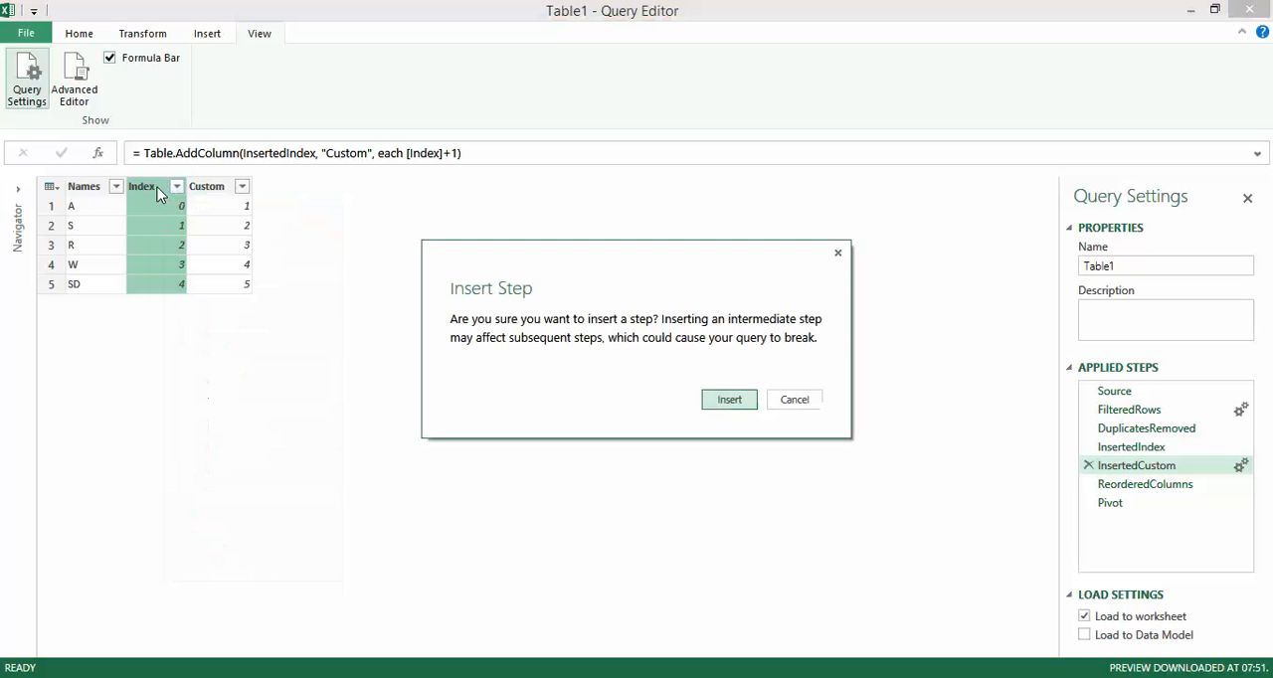
pyautogui.click(733, 402)
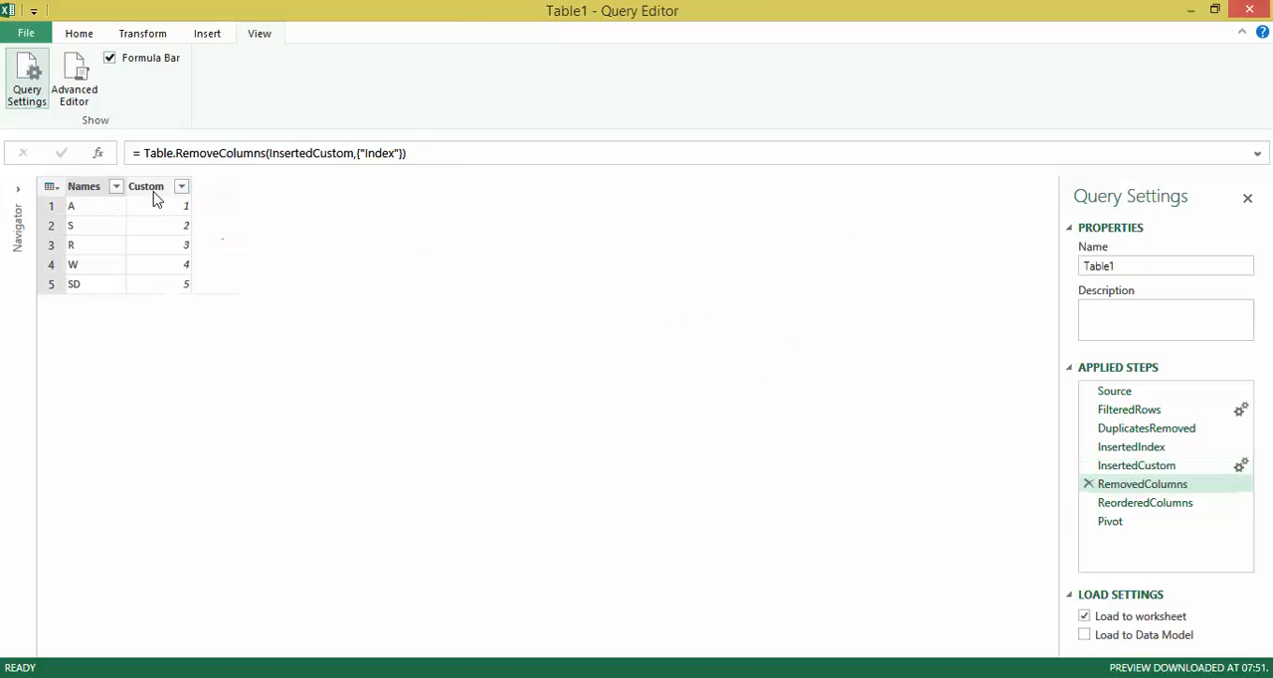
# Rename the Custom column to Index and move it ahead of the Names column, inserting both as intermediate steps.
pyautogui.rightClick(151, 189)
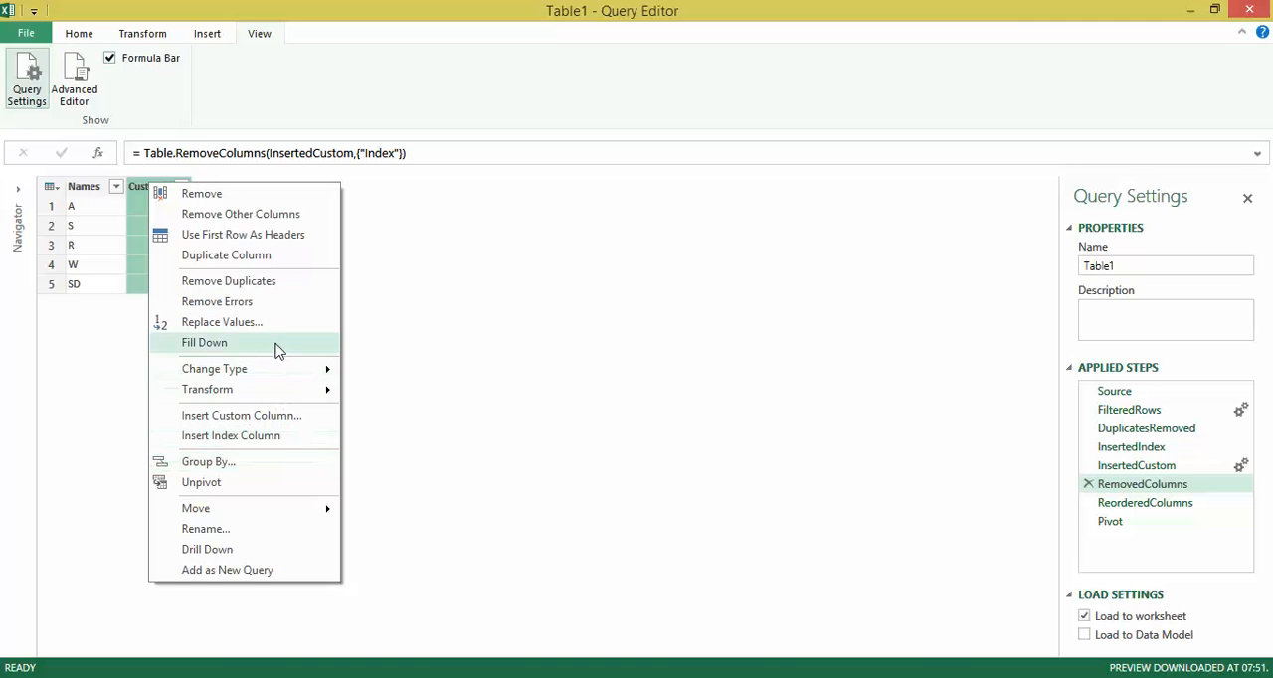
pyautogui.click(264, 528)
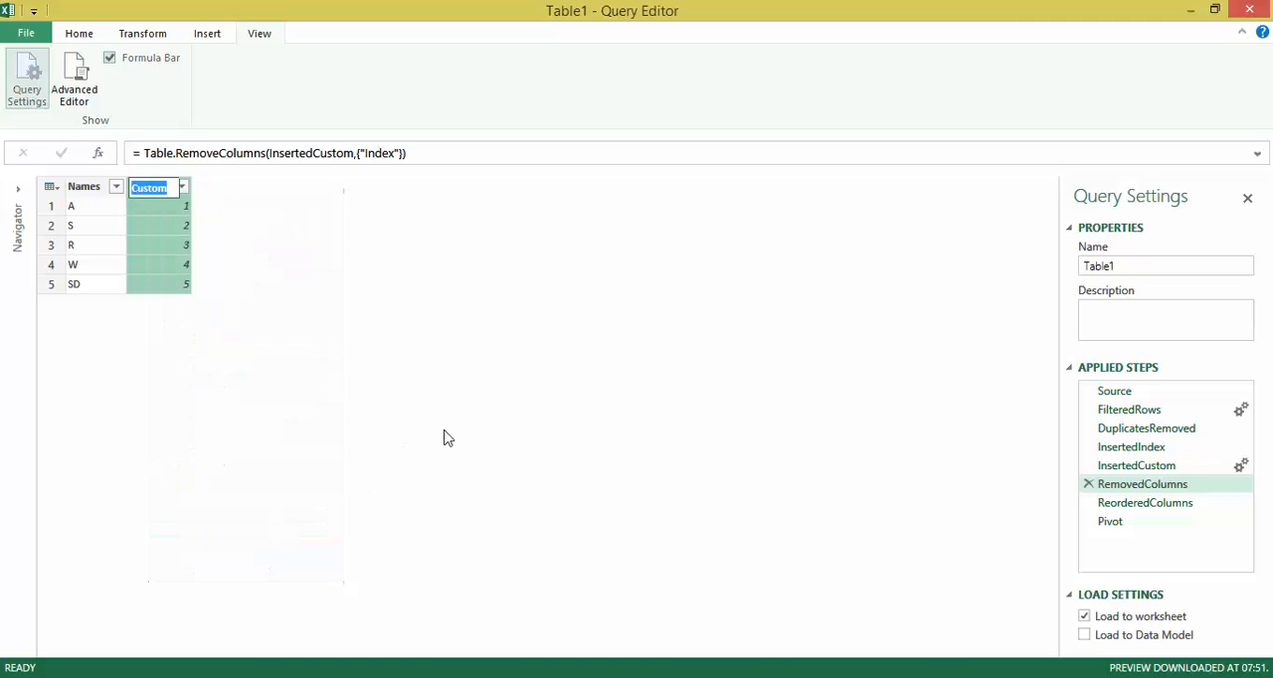
pyautogui.write('Index')
pyautogui.press('Return')
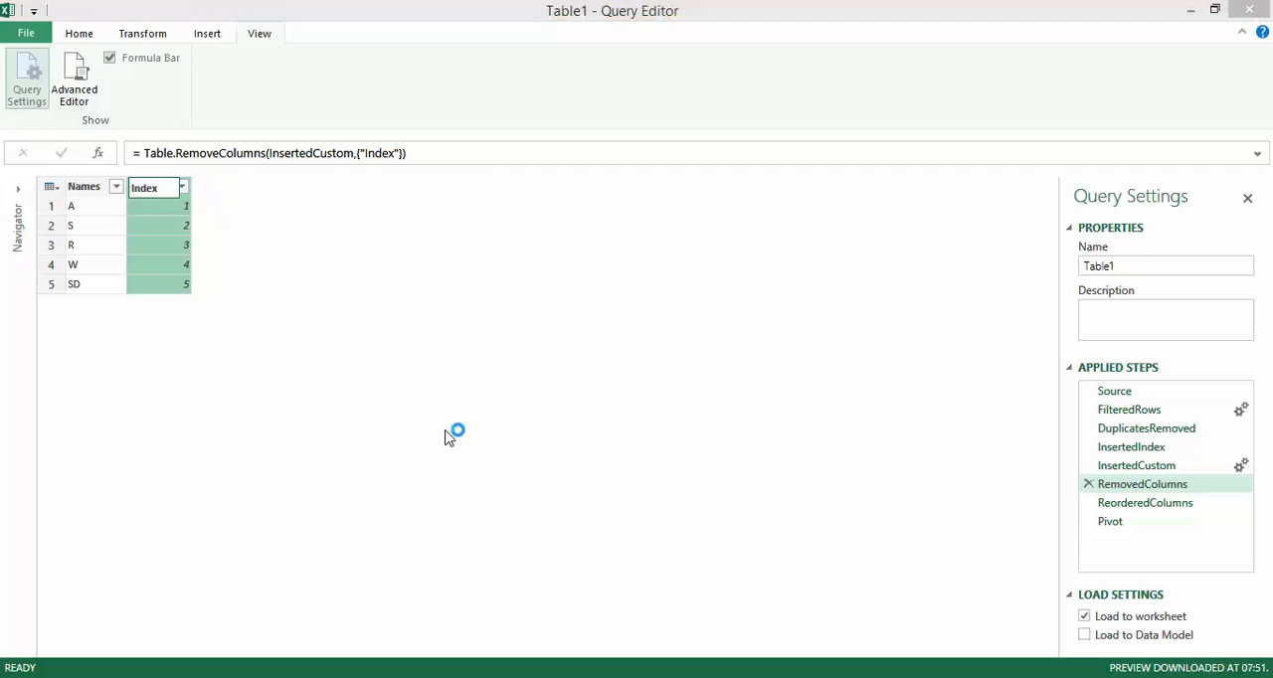
pyautogui.click(728, 402)
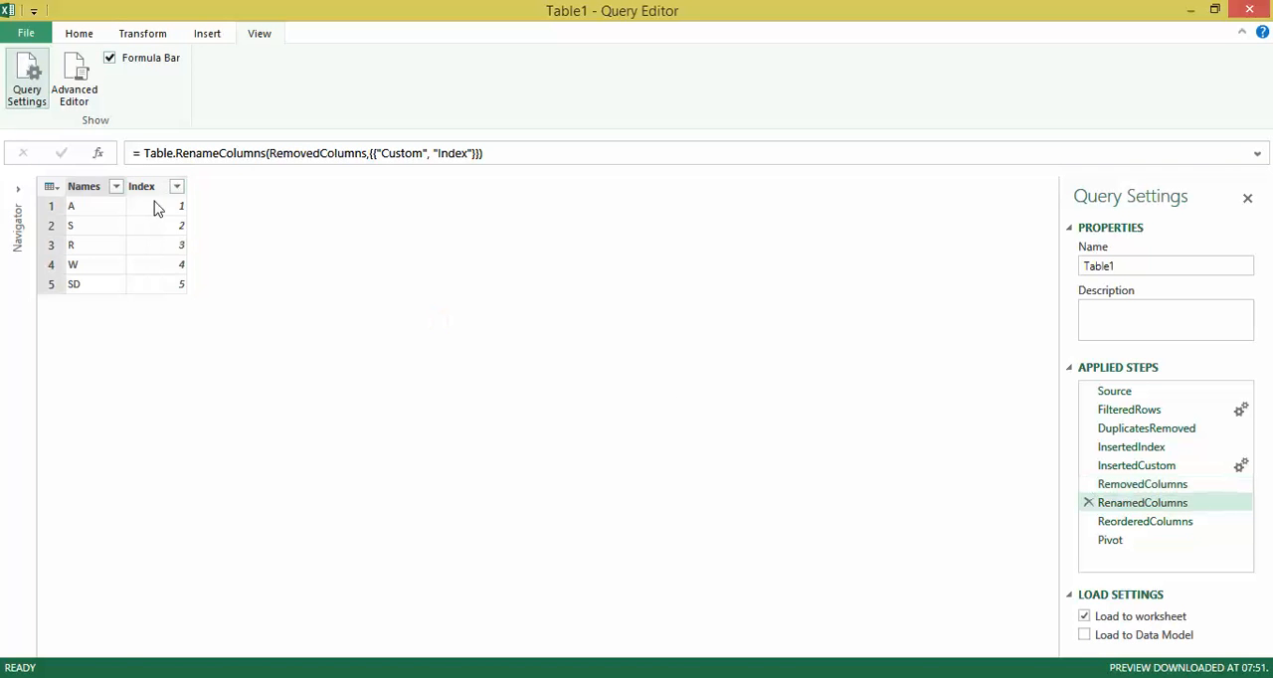
pyautogui.moveTo(155, 194); pyautogui.dragTo(90, 193)
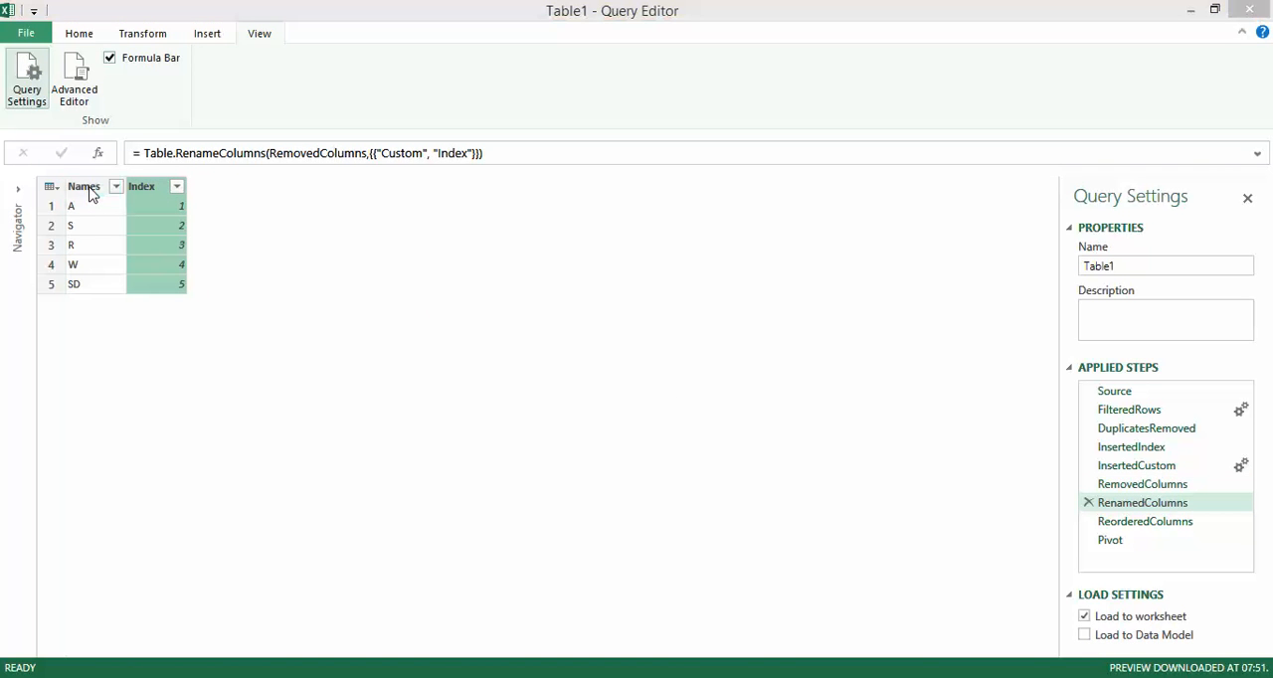
pyautogui.click(731, 400)
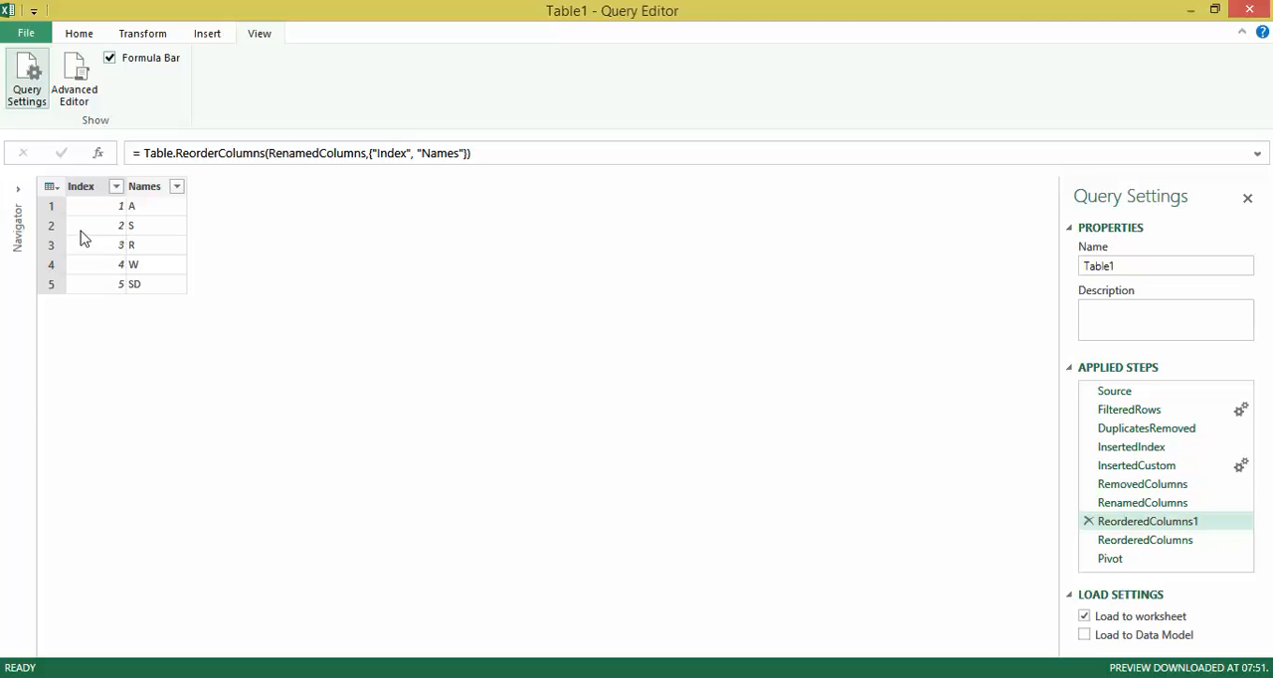
# Check the query's M code without changing it and display the result of the Pivot step.
pyautogui.click(76, 92)
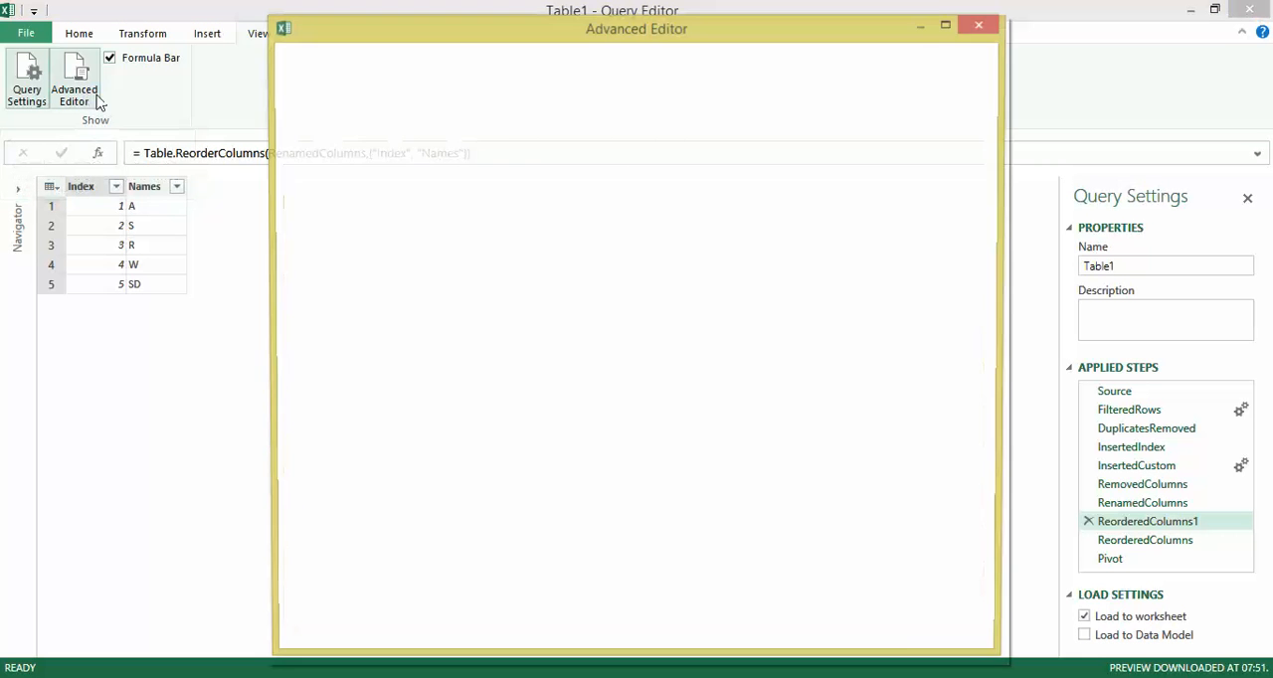
pyautogui.click(877, 619)
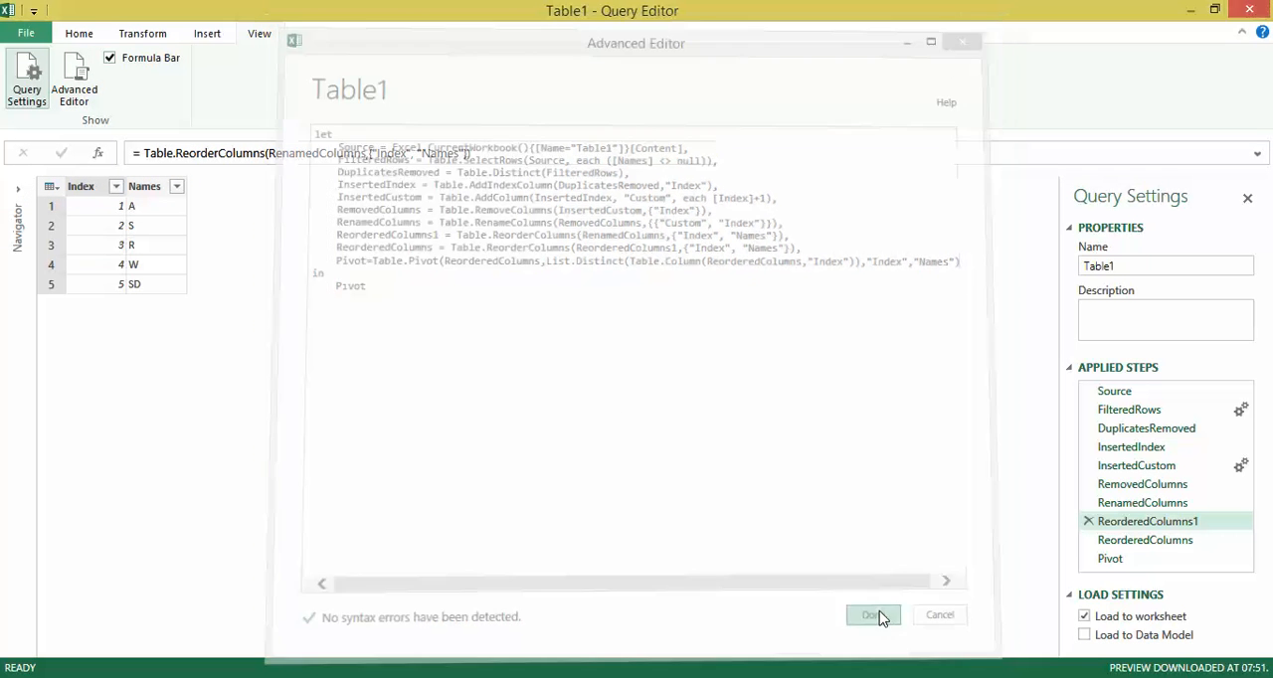
pyautogui.click(1121, 562)
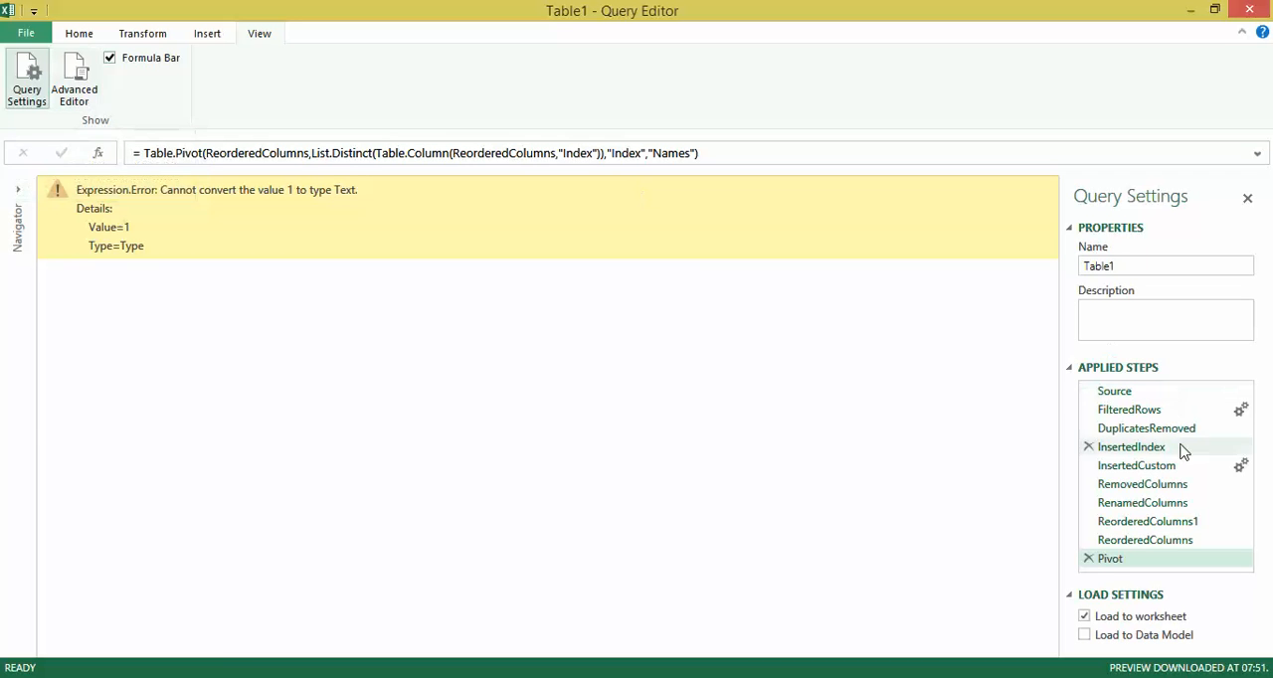
# Insert an intermediate step after ReorderedColumns that changes the Index column's type to Text, and display the Pivot step's result.
pyautogui.click(1173, 542)
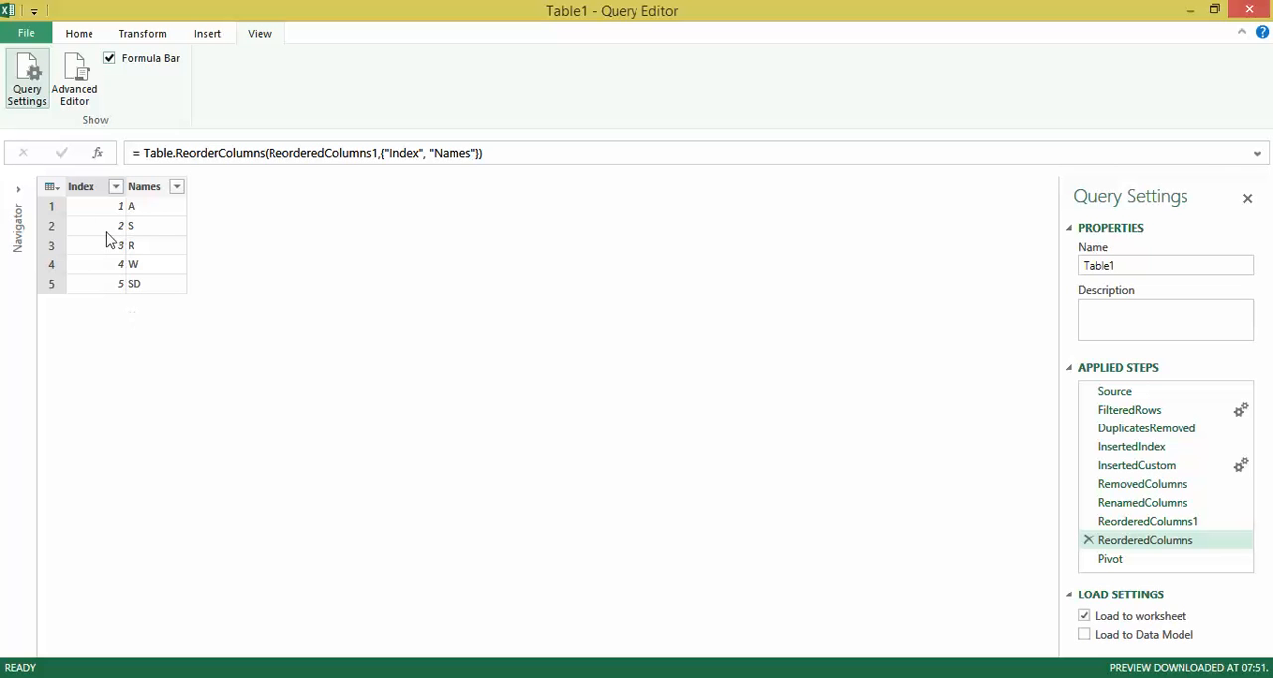
pyautogui.rightClick(95, 186)
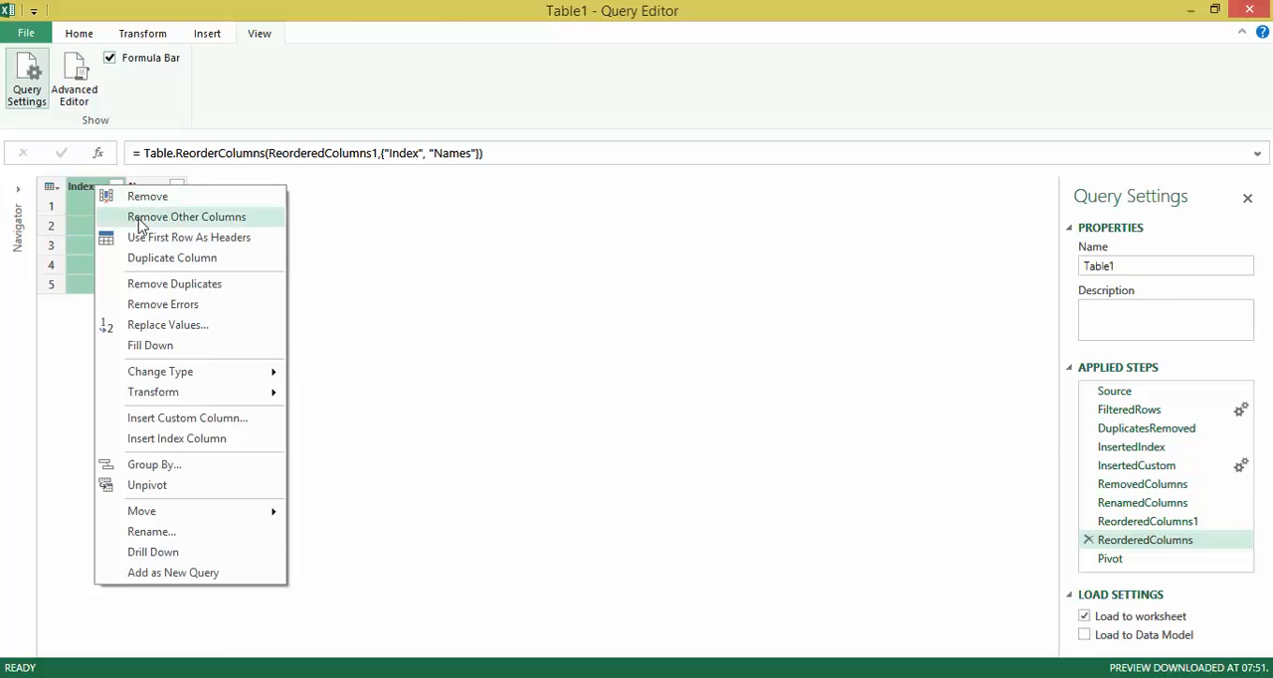
pyautogui.moveTo(269, 372)
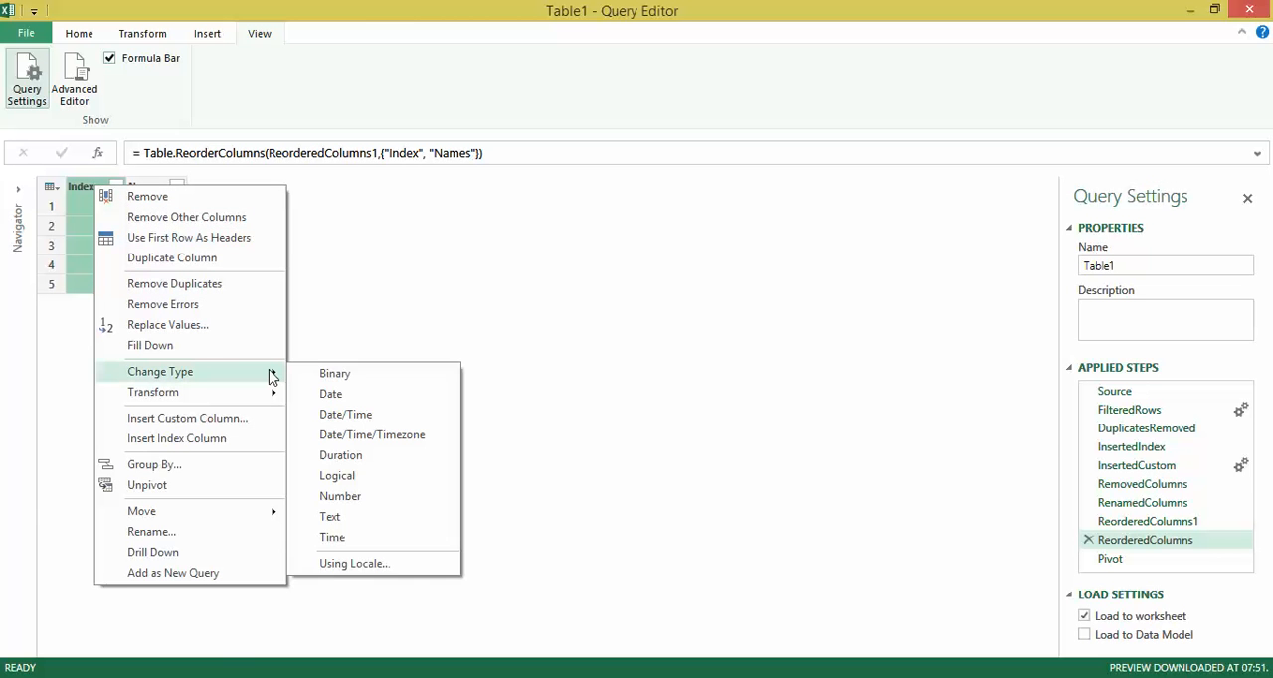
pyautogui.click(423, 520)
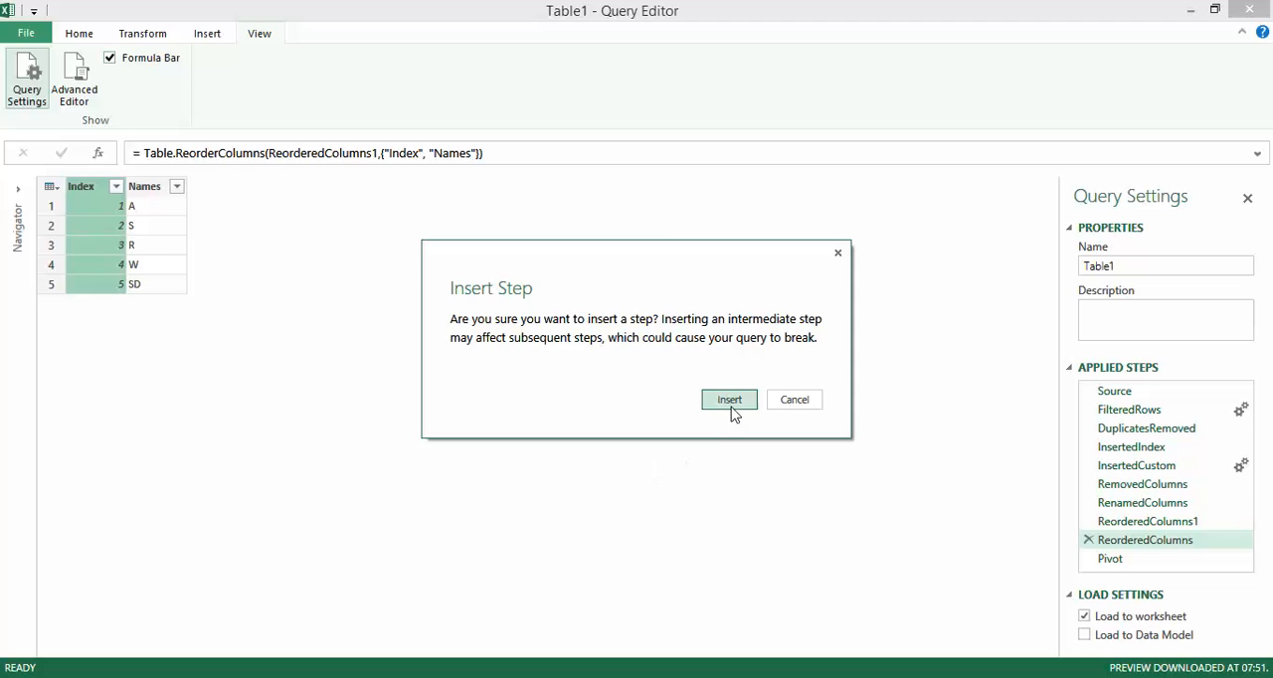
pyautogui.click(729, 400)
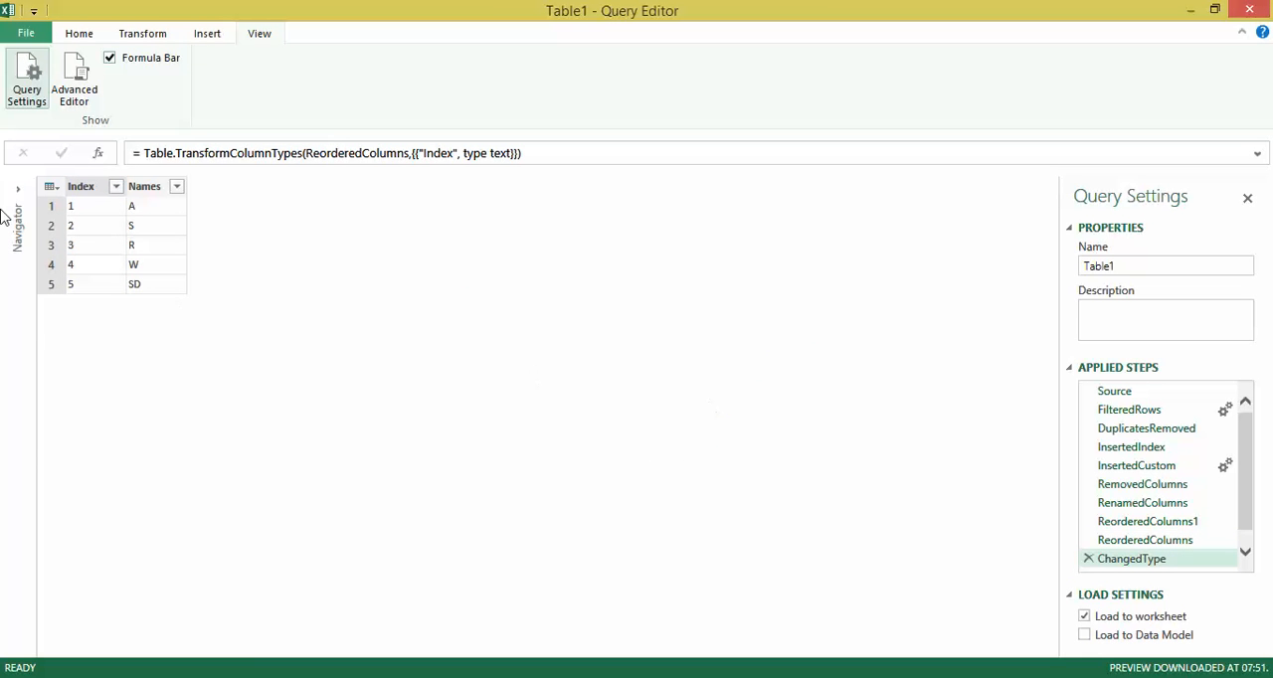
pyautogui.click(1248, 557)
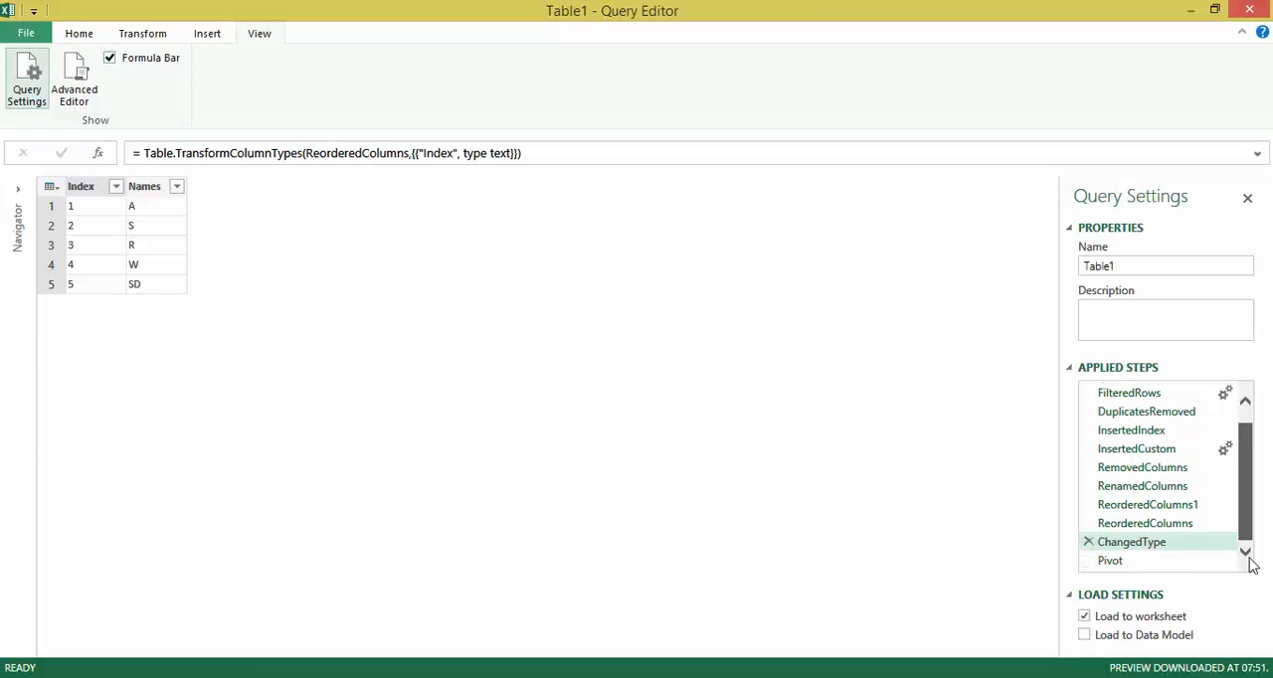
pyautogui.click(1120, 564)
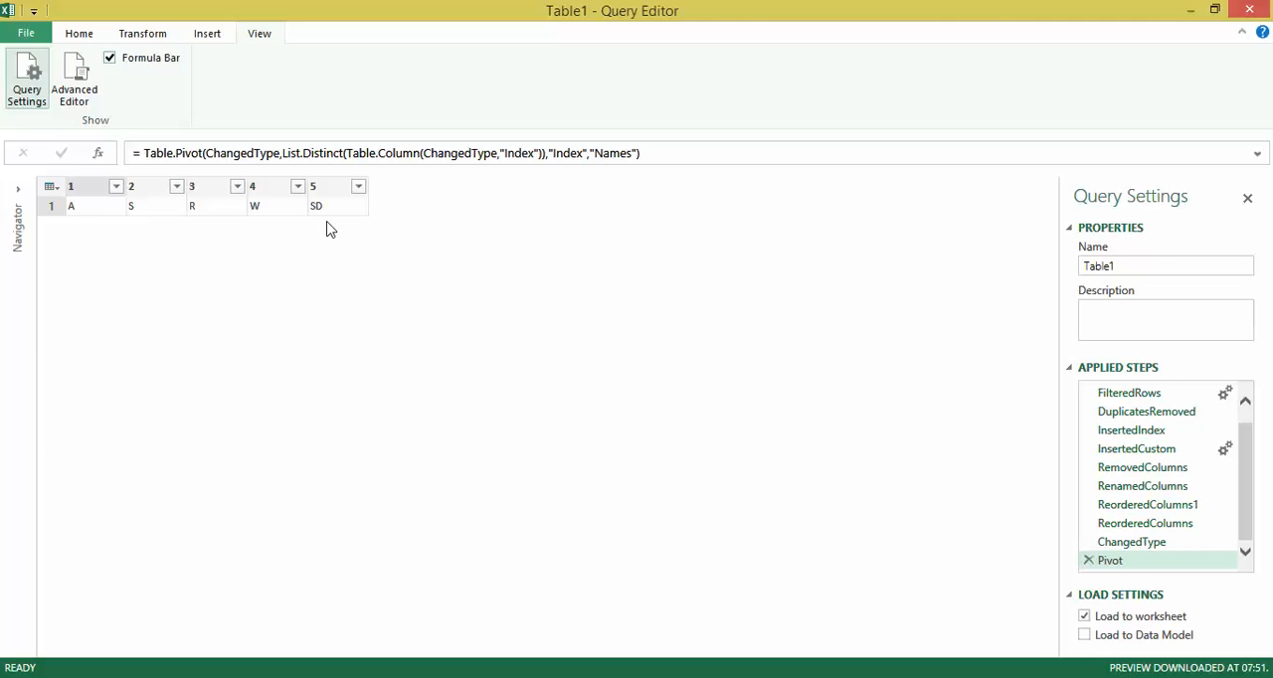
# Rename the query as Transposed data and apply it to load the result into the worksheet.
pyautogui.click(1160, 266)
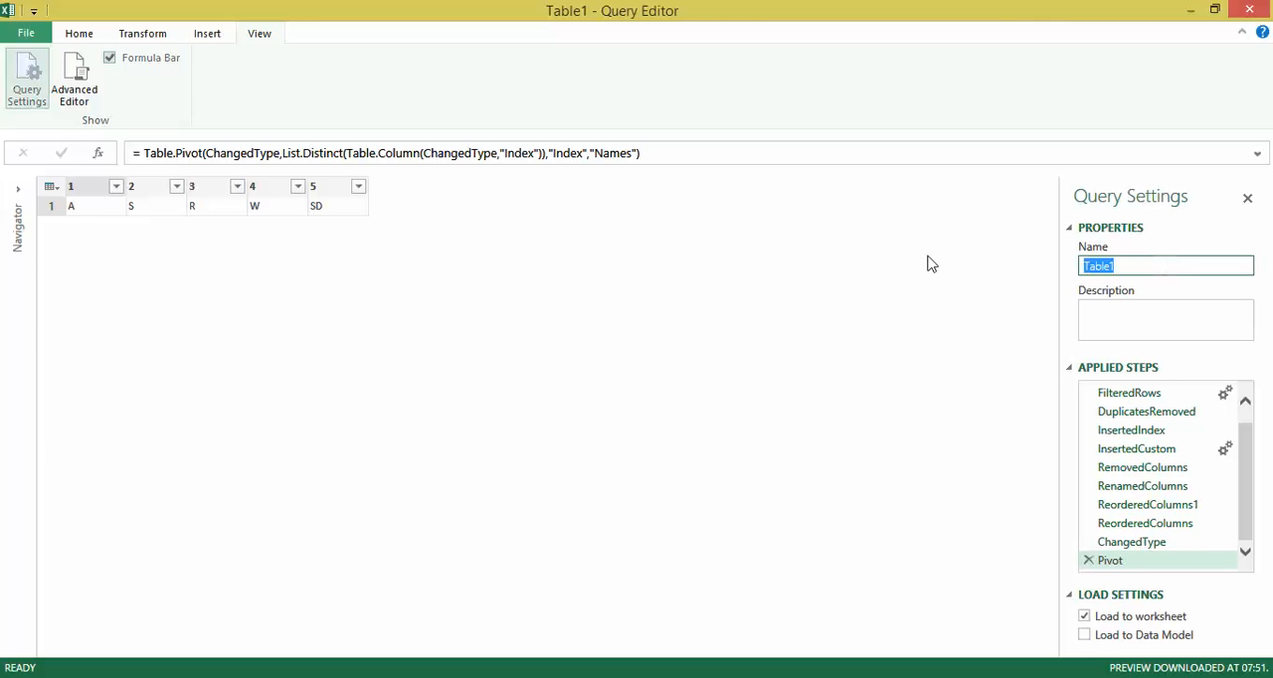
pyautogui.write('Transposed data')
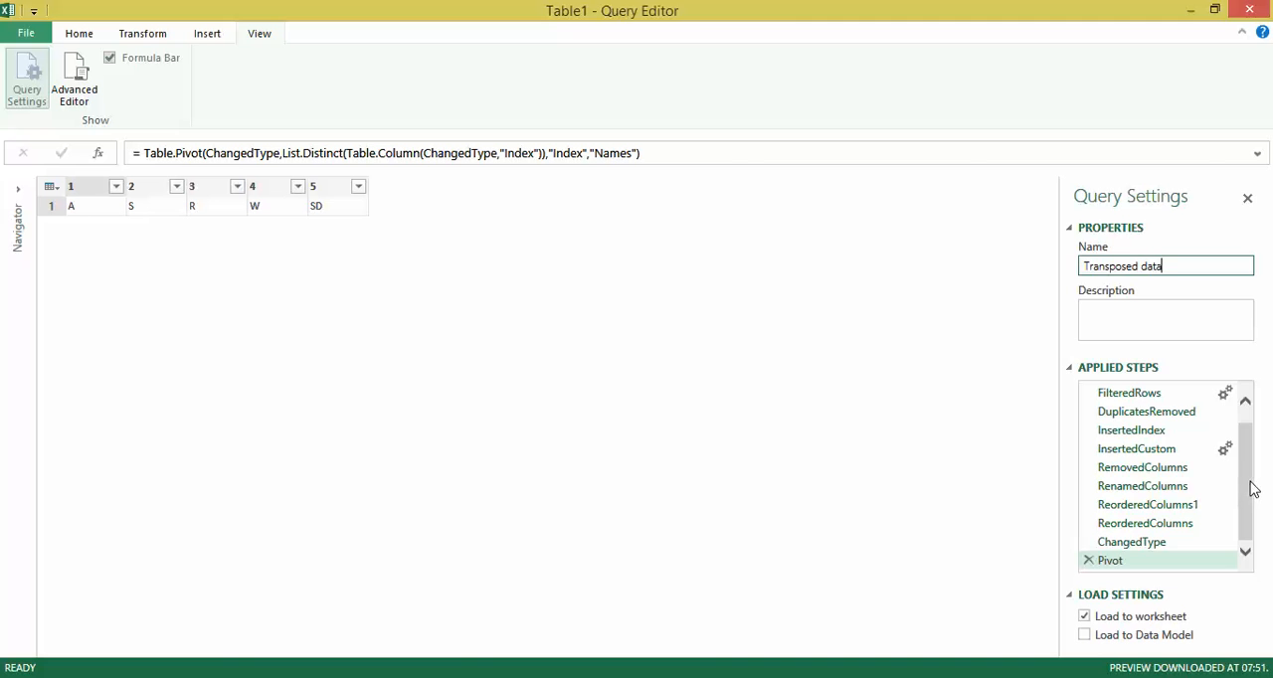
pyautogui.moveTo(1254, 488)
pyautogui.mouseDown()
pyautogui.moveTo(1253, 460)
pyautogui.moveTo(1252, 498)
pyautogui.moveTo(1255, 472)
pyautogui.mouseUp()
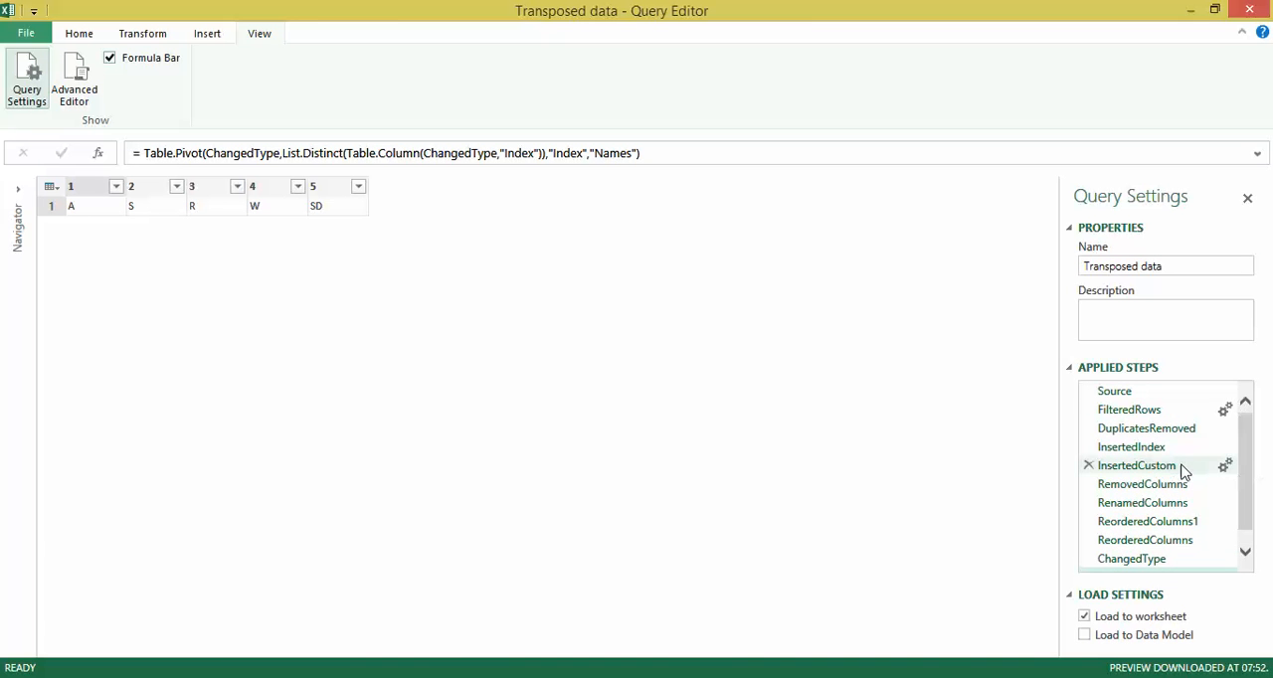
pyautogui.click(79, 32)
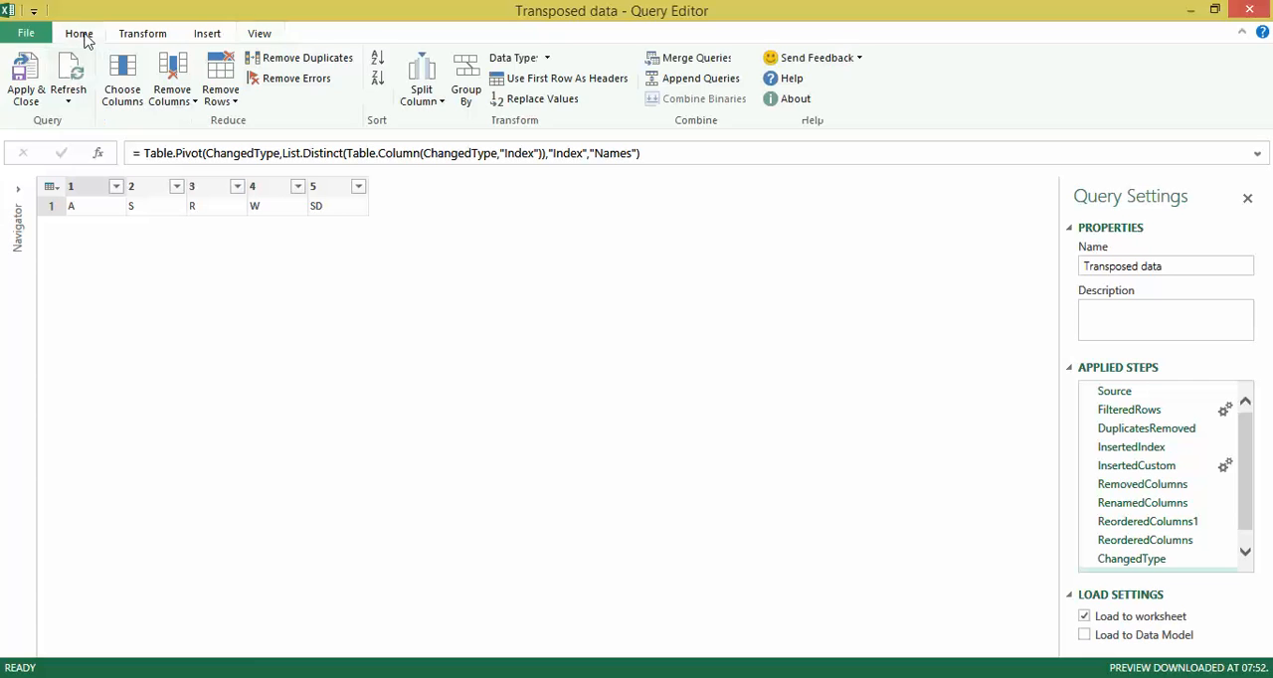
pyautogui.click(27, 95)
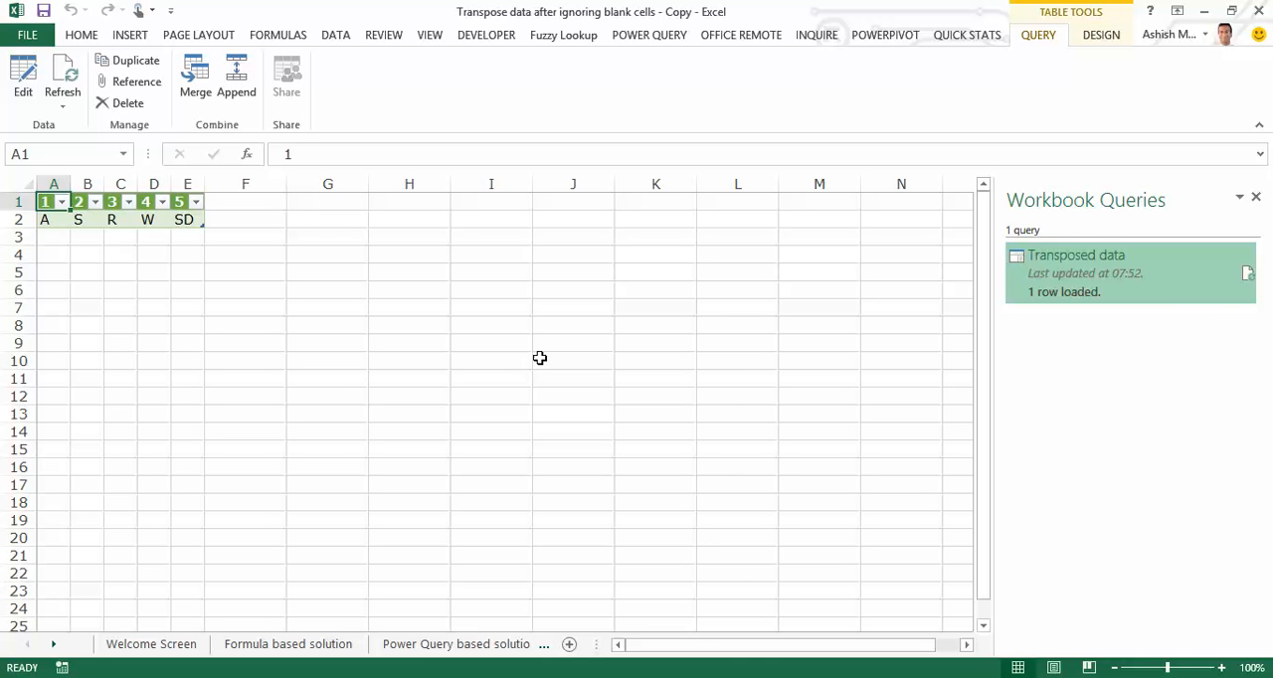
# Move the loaded query table, headers included, from Sheet2 to cell C1 of the Power Query based solution sheet.
pyautogui.hotkey('ctrl', 'shift', 'Right')
pyautogui.hotkey('ctrl', 'shift', 'Down')
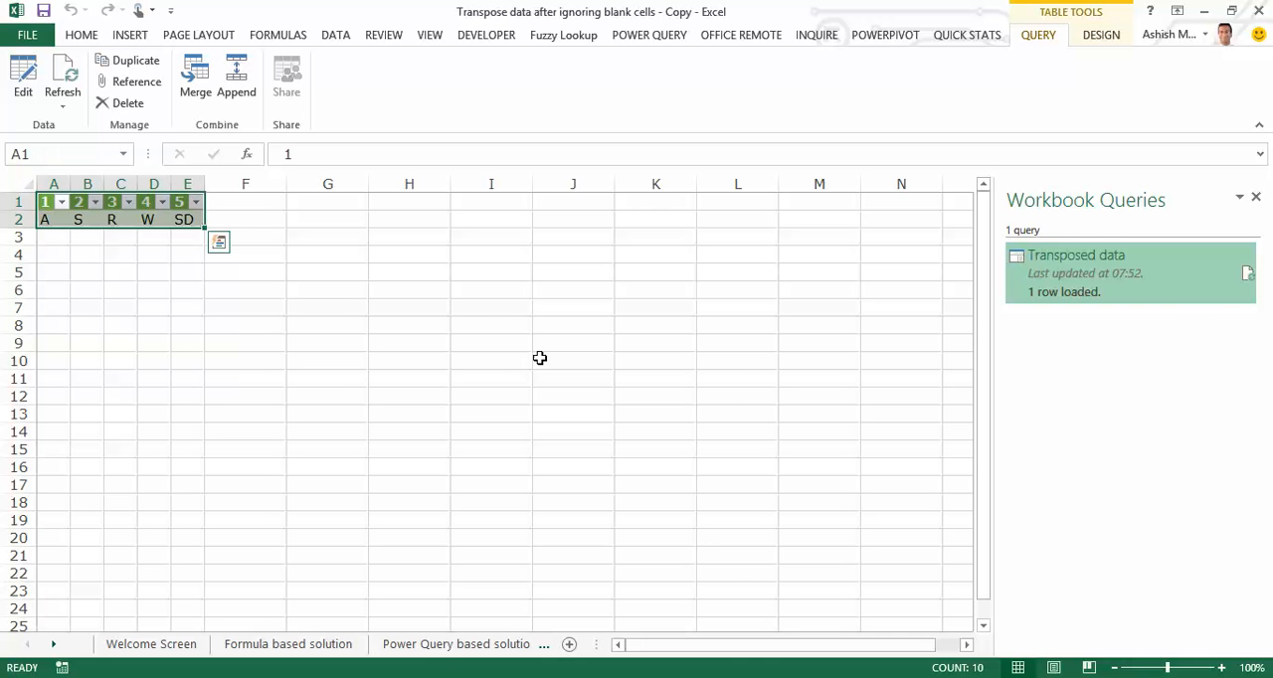
pyautogui.hotkey('ctrl', 'c')
pyautogui.hotkey('ctrl', 'pageup')
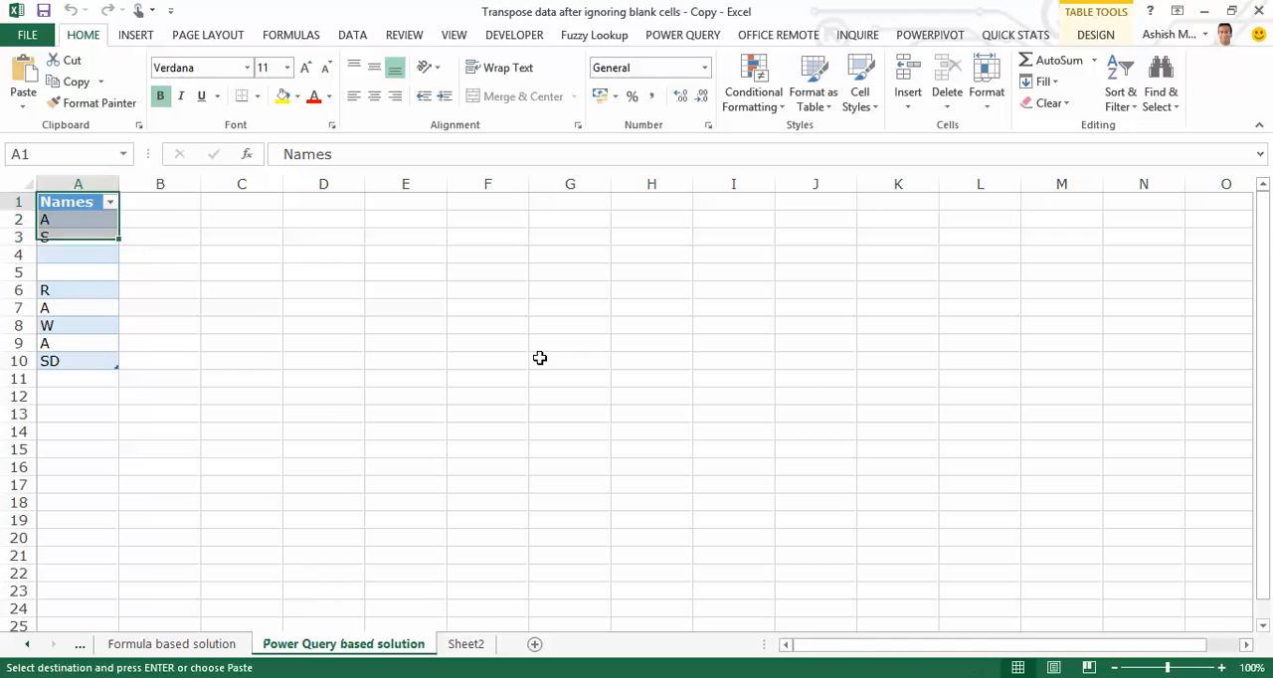
pyautogui.press('Right')
pyautogui.press('Right')
pyautogui.hotkey('ctrl', 'v')
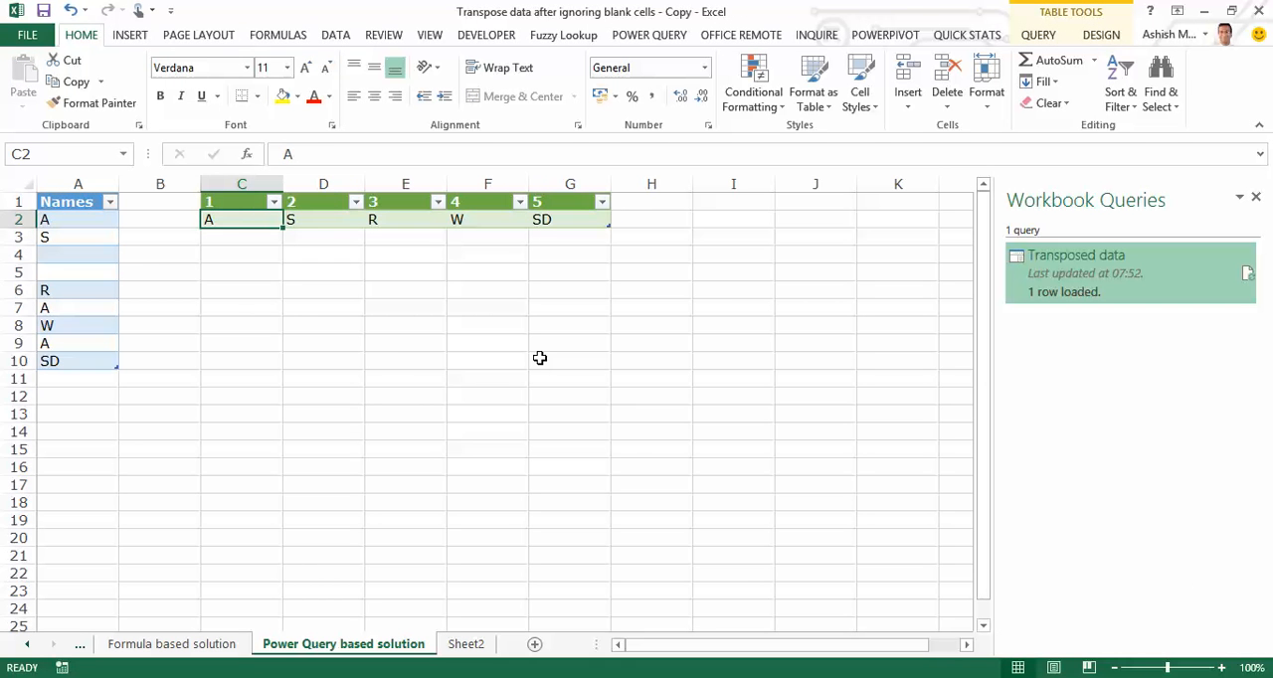
# Compare the transposed row with the array formula results in row 2 of the Formula based solution sheet.
pyautogui.press('Right')
pyautogui.press('Right')
pyautogui.press('Right')
pyautogui.press('Right')
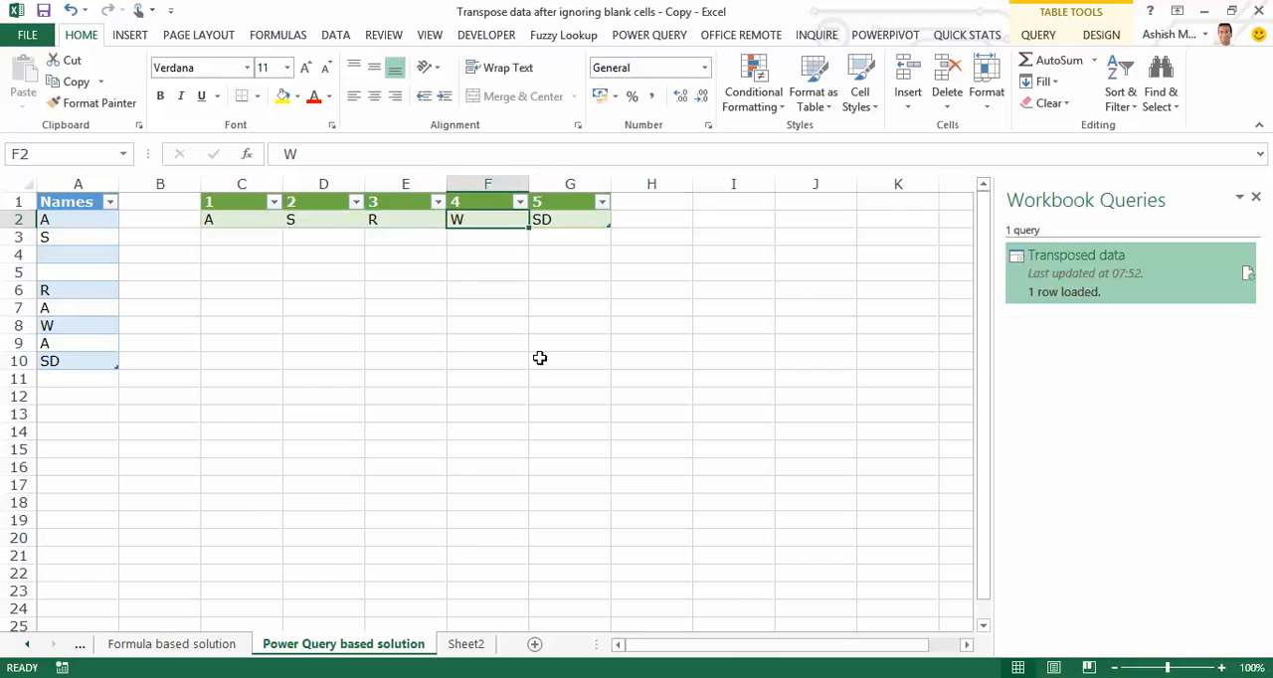
pyautogui.hotkey('ctrl', 'pageup')
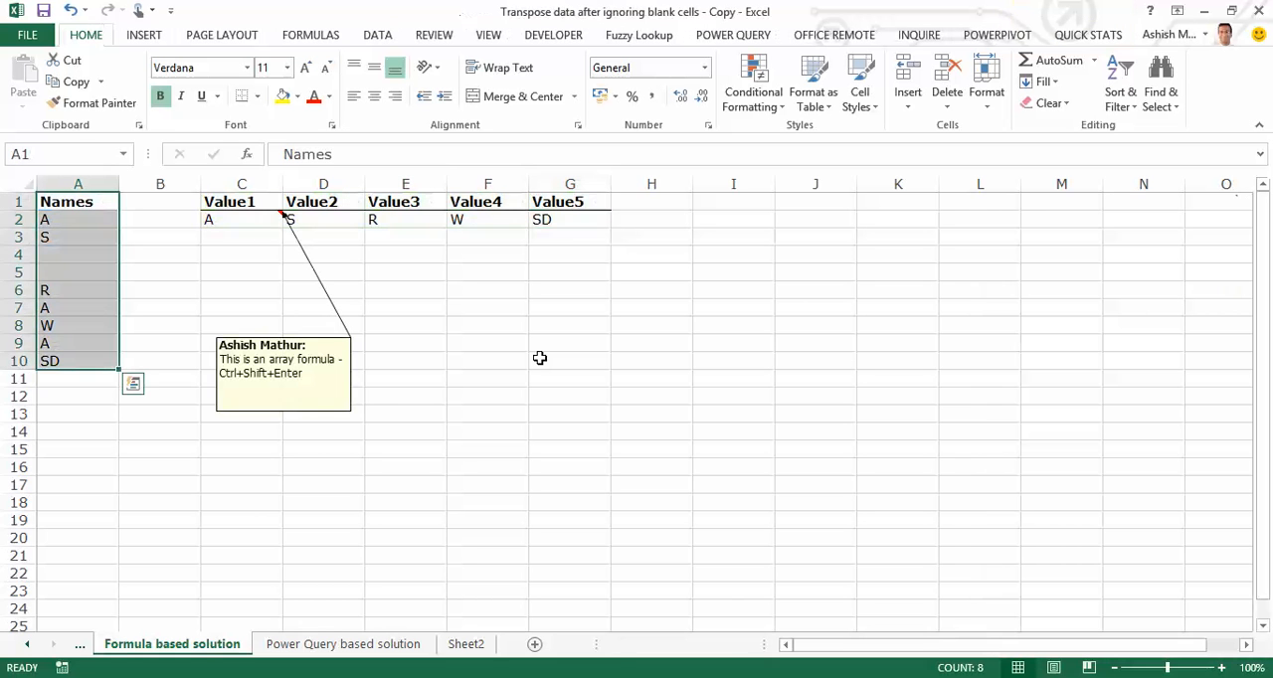
pyautogui.hotkey('ctrl', 'q')
pyautogui.press('Right')
pyautogui.press('Right')
pyautogui.press('Escape')
pyautogui.press('Down')
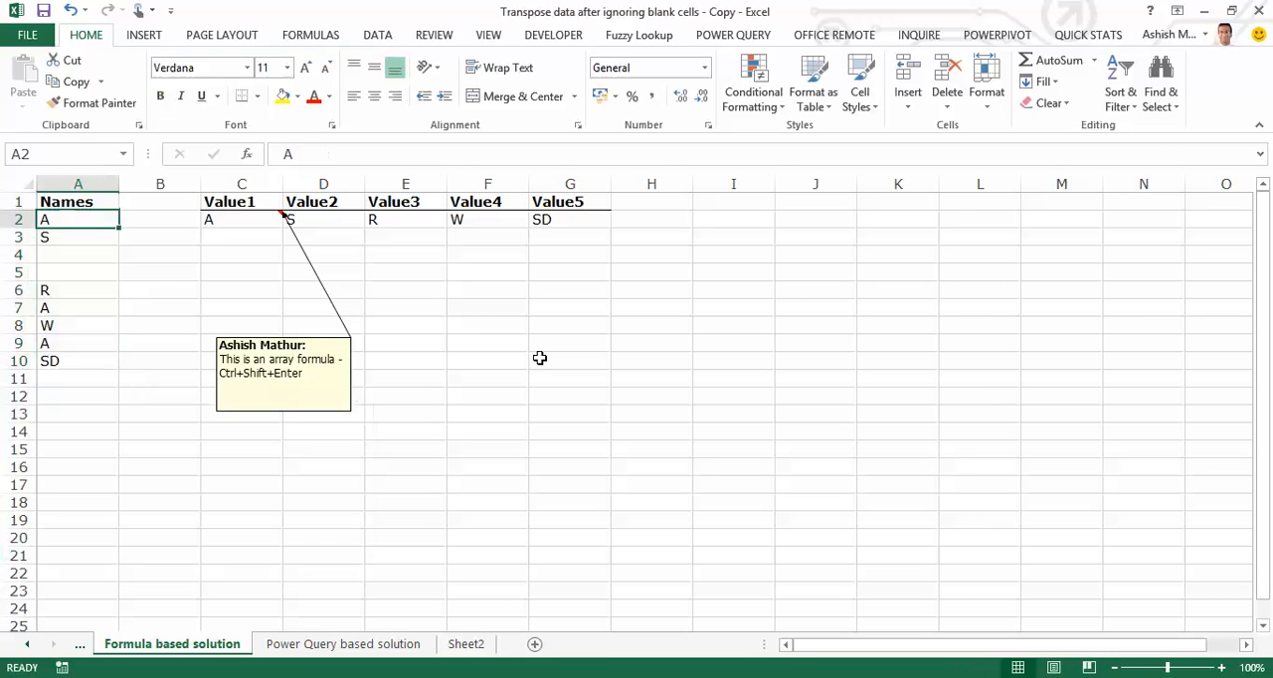
pyautogui.press('Right')
pyautogui.press('Right')
pyautogui.press('Right')
pyautogui.press('Right')
pyautogui.press('Right')
pyautogui.press('Right')
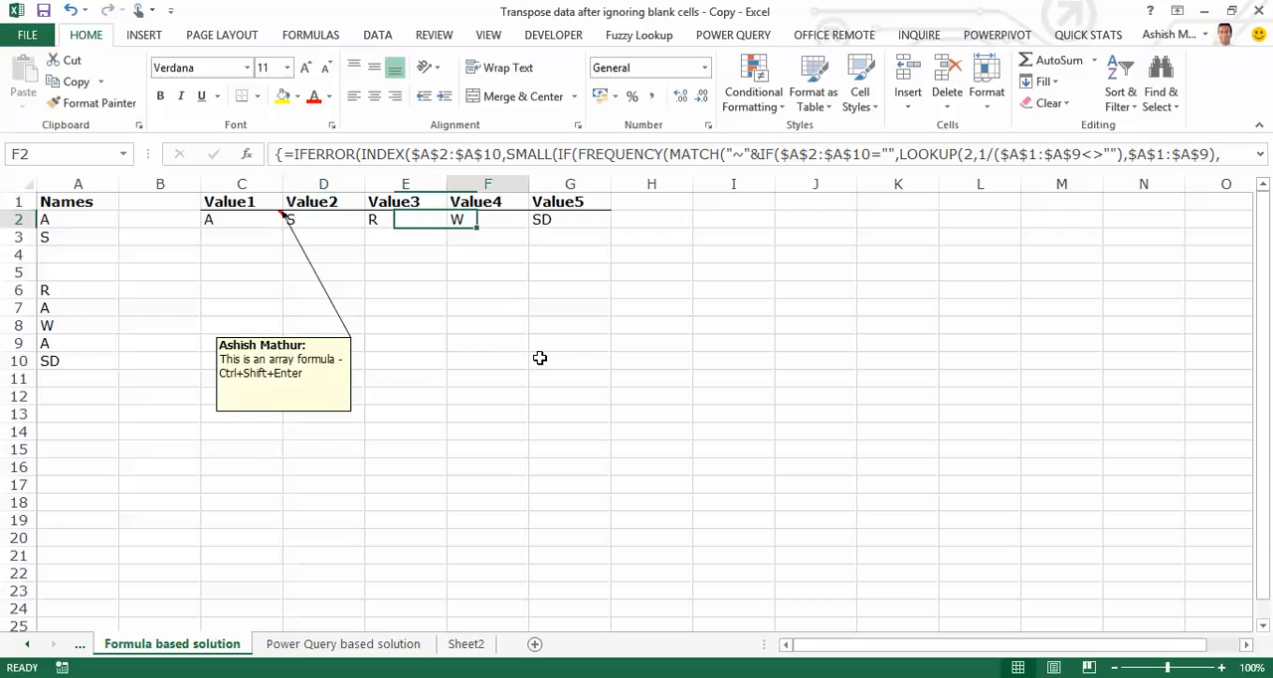
pyautogui.hotkey('ctrl', 'pagedown')
# Enter QW in the blank cell A5 of the Names table.
pyautogui.press('Left')
pyautogui.press('Left')
pyautogui.press('Left')
pyautogui.press('Left')
pyautogui.press('Left')
pyautogui.press('Left')
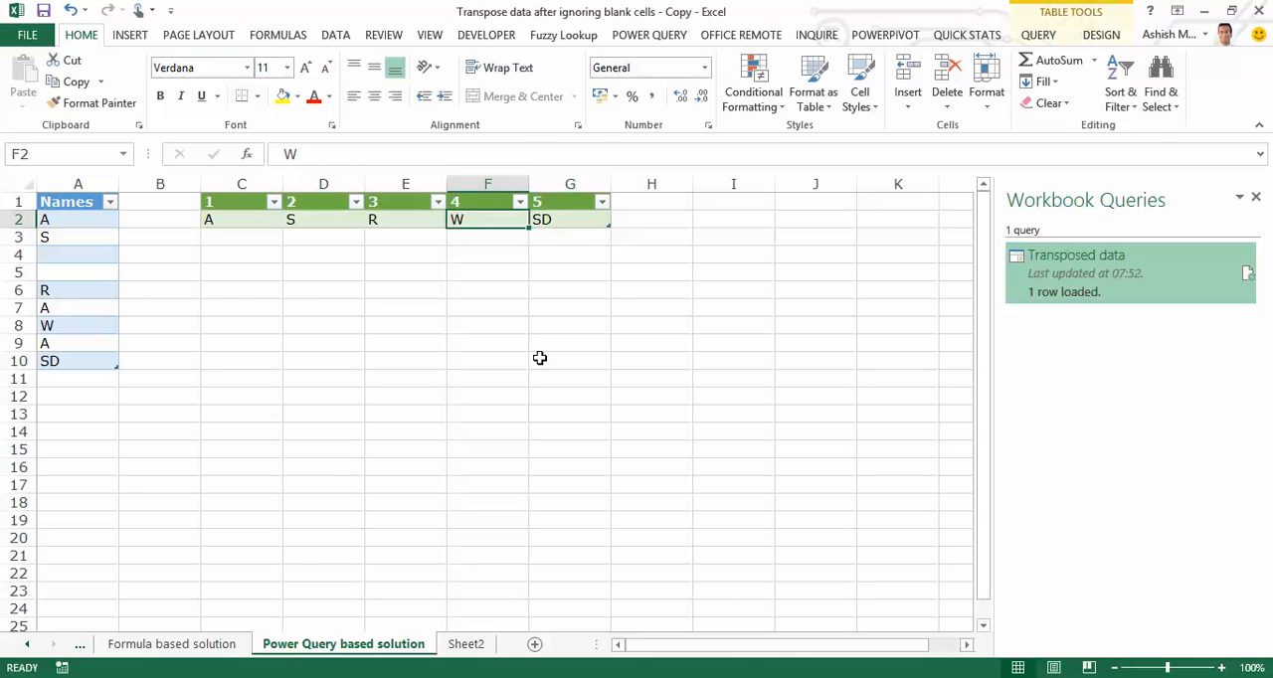
pyautogui.press('Down')
pyautogui.press('Down')
pyautogui.press('Down')
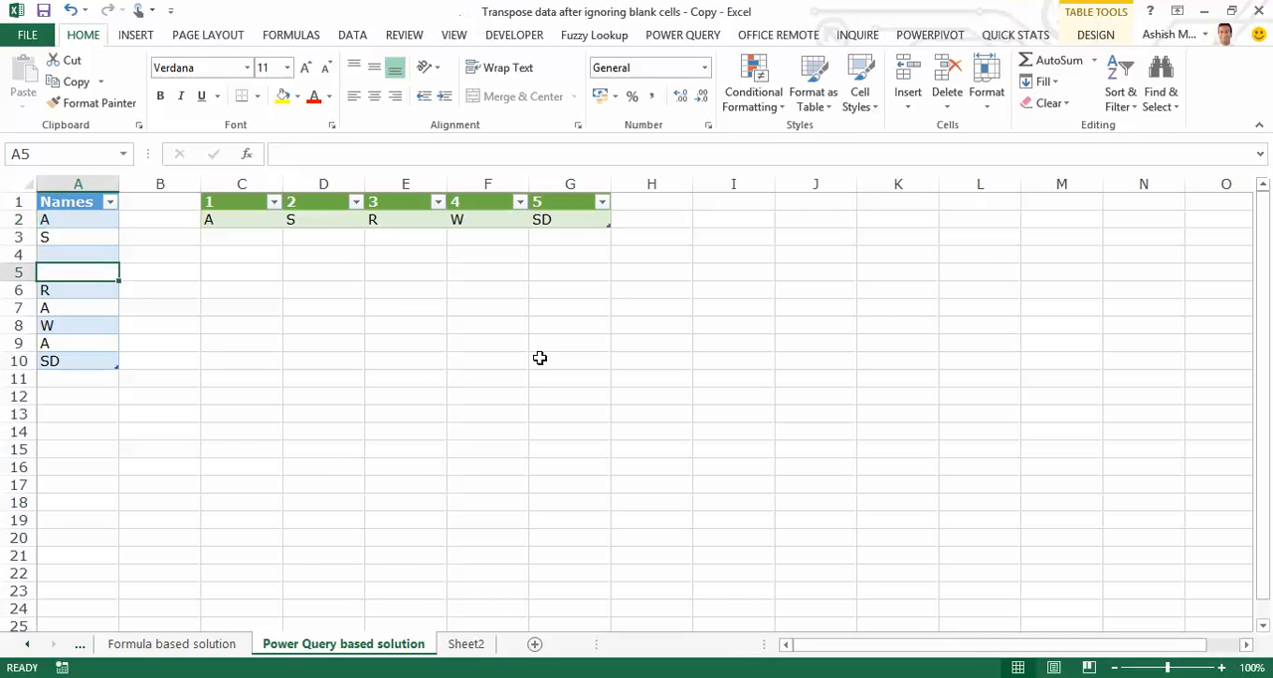
pyautogui.write('QW')
pyautogui.press('Return')
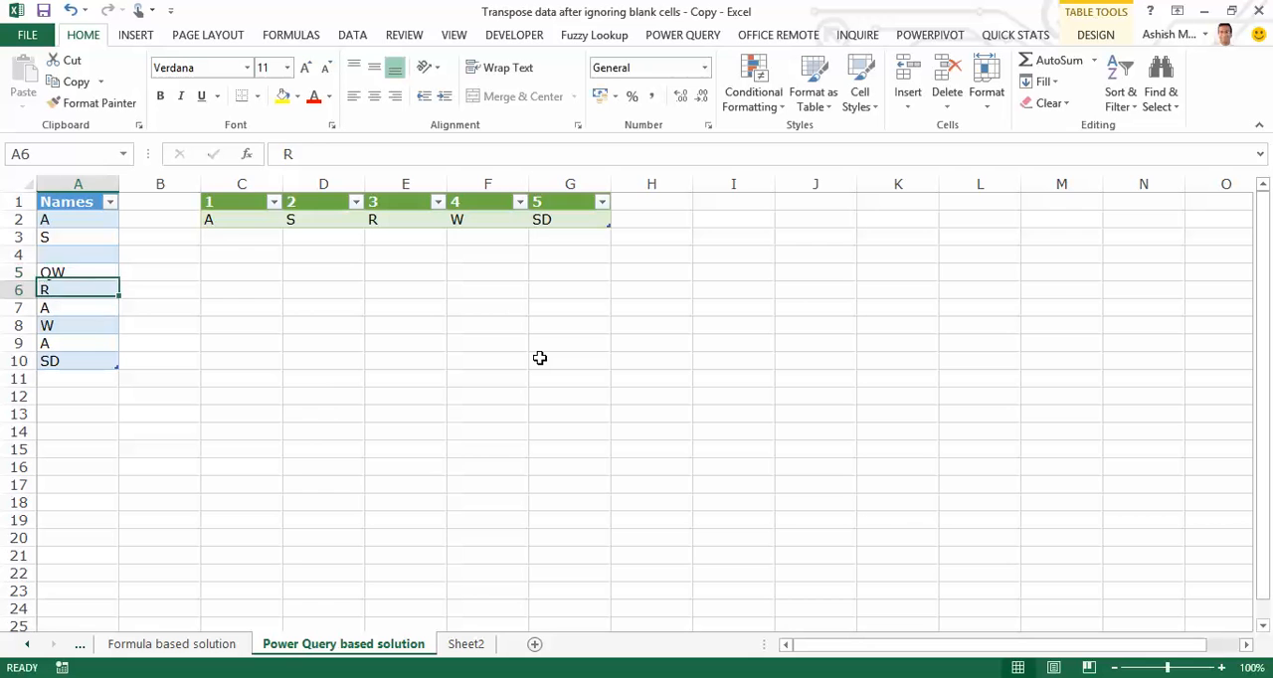
# Refresh the transposed query table to bring in the new QW entry and check its row.
pyautogui.press('Up')
pyautogui.press('Up')
pyautogui.press('Right')
pyautogui.press('Right')
pyautogui.press('Up')
pyautogui.press('Up')
pyautogui.hotkey('shift', 'F10')
pyautogui.press('Down')
pyautogui.press('Down')
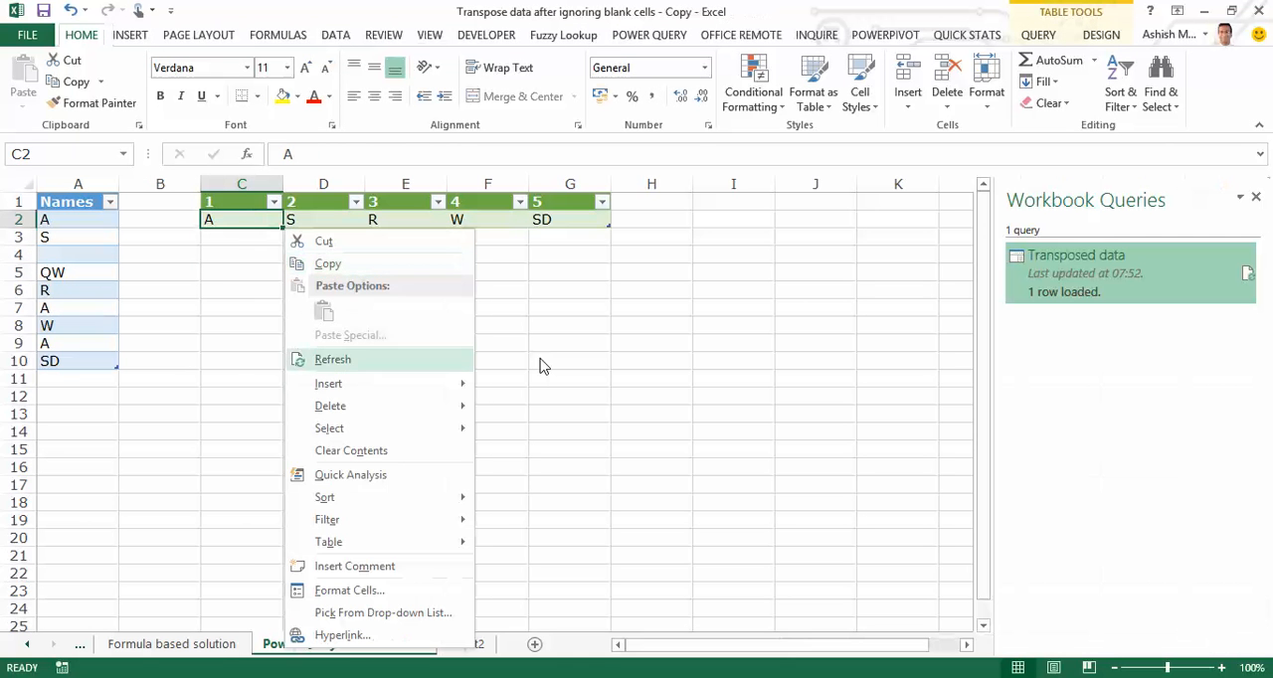
pyautogui.press('Down')
pyautogui.press('Down')
pyautogui.press('Up')
pyautogui.press('Up')
pyautogui.press('Return')
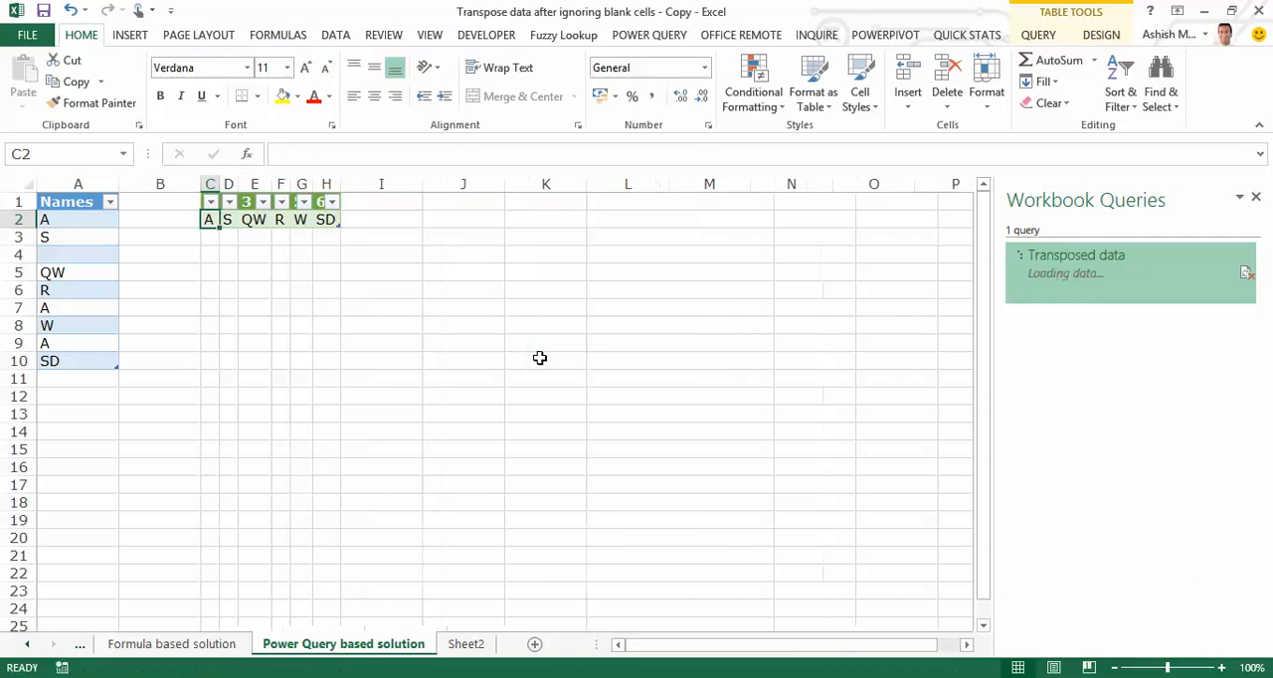
pyautogui.press('Right')
pyautogui.press('Right')
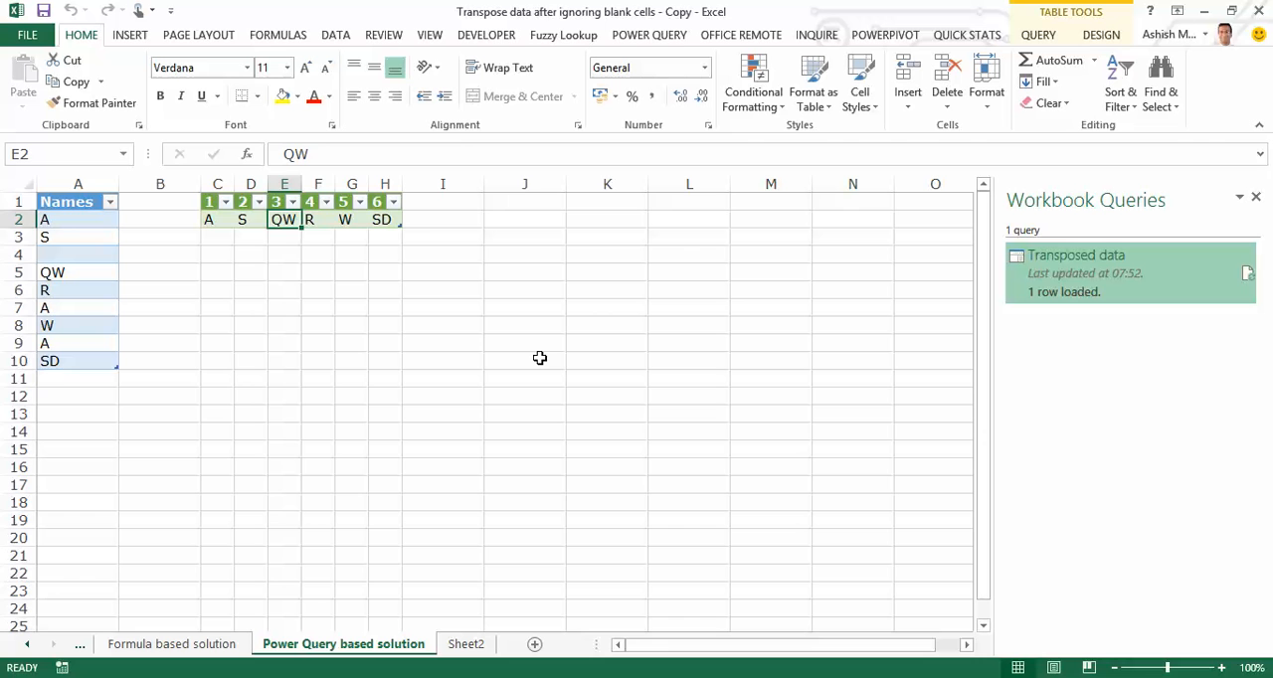
pyautogui.press('Right')
pyautogui.press('Right')
pyautogui.press('Right')
# Change the entry in cell A5 of the Names table to the duplicate value S.
pyautogui.press('Left')
pyautogui.press('Left')
pyautogui.press('Left')
pyautogui.press('Left')
pyautogui.press('Left')
pyautogui.press('Left')
pyautogui.press('Left')
pyautogui.press('Down')
pyautogui.press('Down')
pyautogui.press('Down')
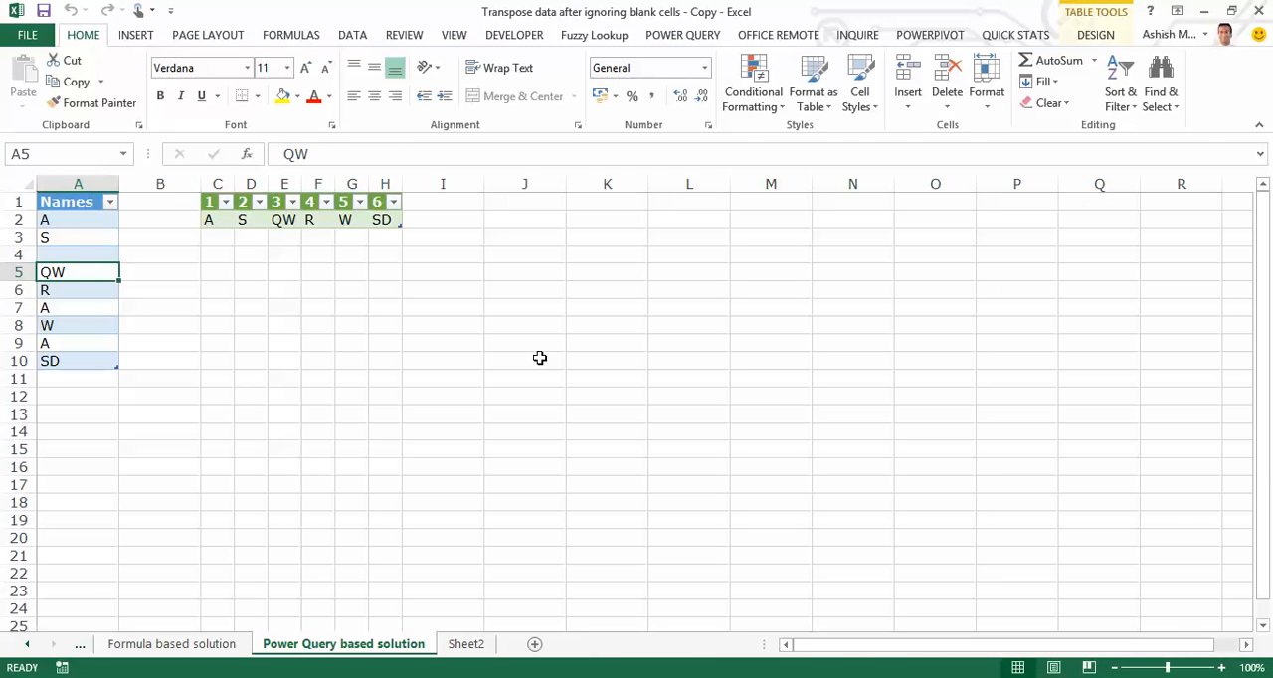
pyautogui.write('S')
# Refresh the transposed query table to reflect the duplicate S in the Names list.
pyautogui.press('Right')
pyautogui.press('Up')
pyautogui.press('Up')
pyautogui.press('Up')
pyautogui.press('Right')
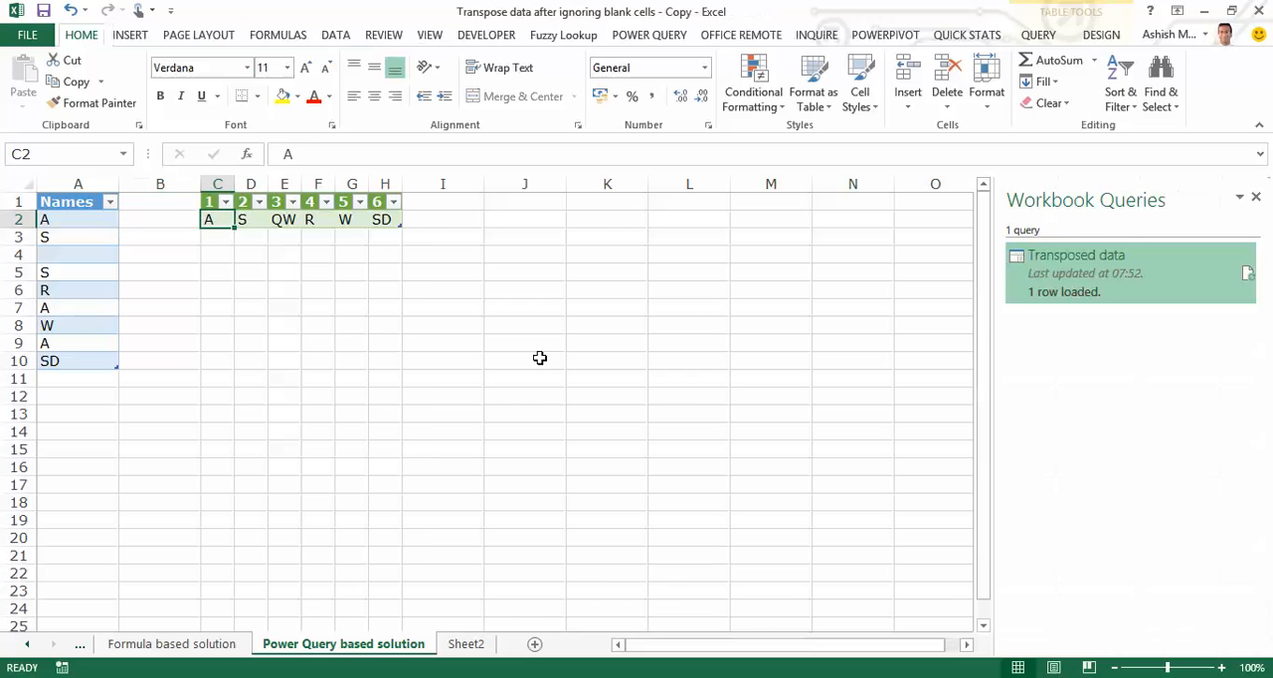
pyautogui.hotkey('shift', 'F10')
pyautogui.press('Down')
pyautogui.press('Down')
pyautogui.press('Return')
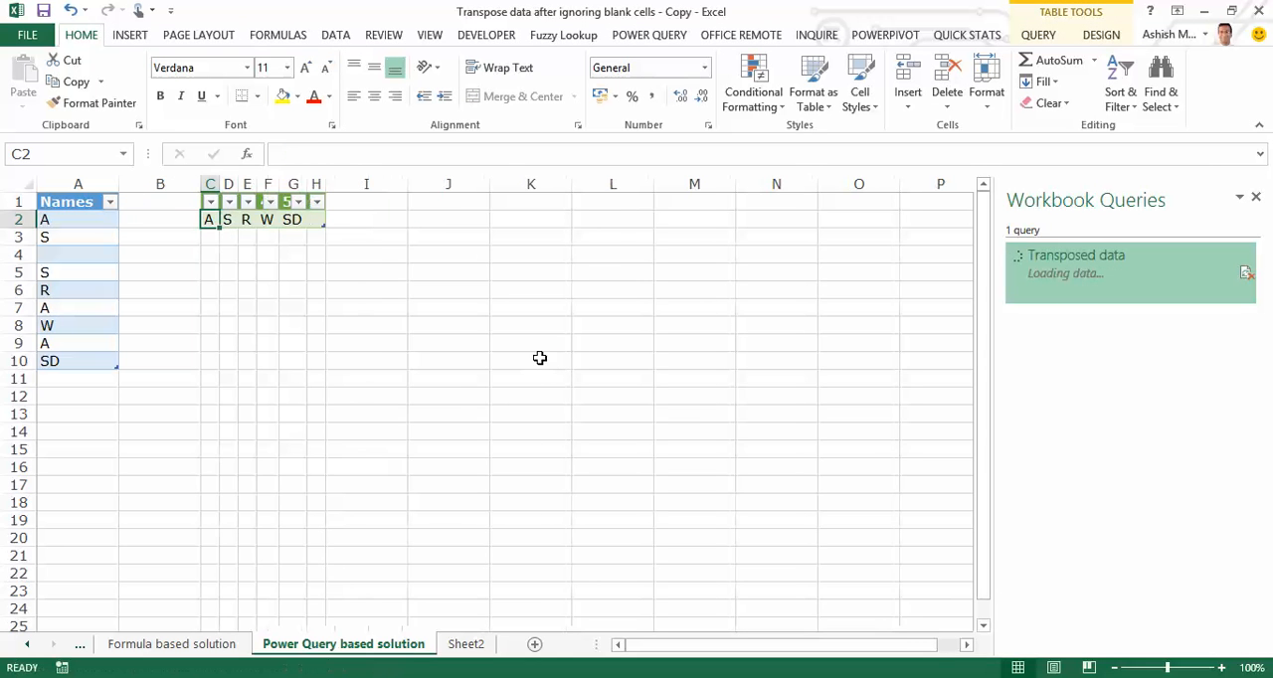
# Compare the entries in the Names column with the refreshed transposed row in C2:G2.
pyautogui.press('Right')
pyautogui.press('Right')
pyautogui.press('Right')
pyautogui.press('Left')
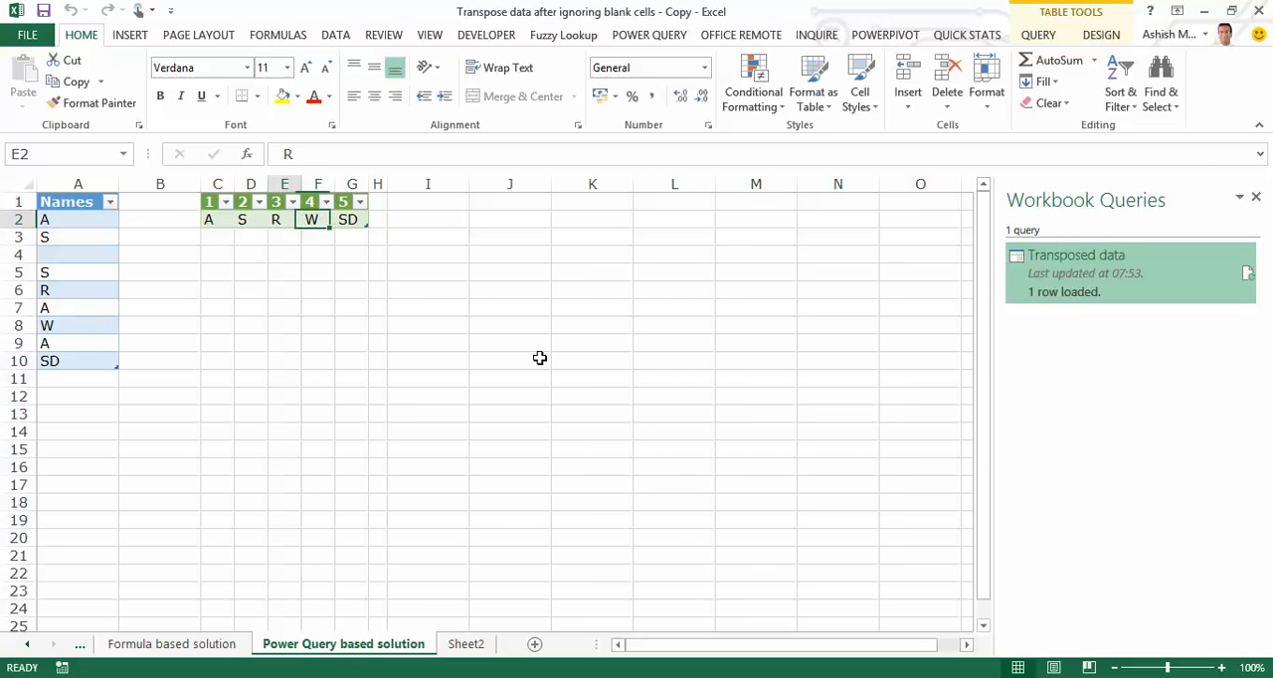
pyautogui.press('Left')
pyautogui.press('Left')
pyautogui.press('Left')
pyautogui.press('Left')
pyautogui.press('Down')
pyautogui.press('Down')
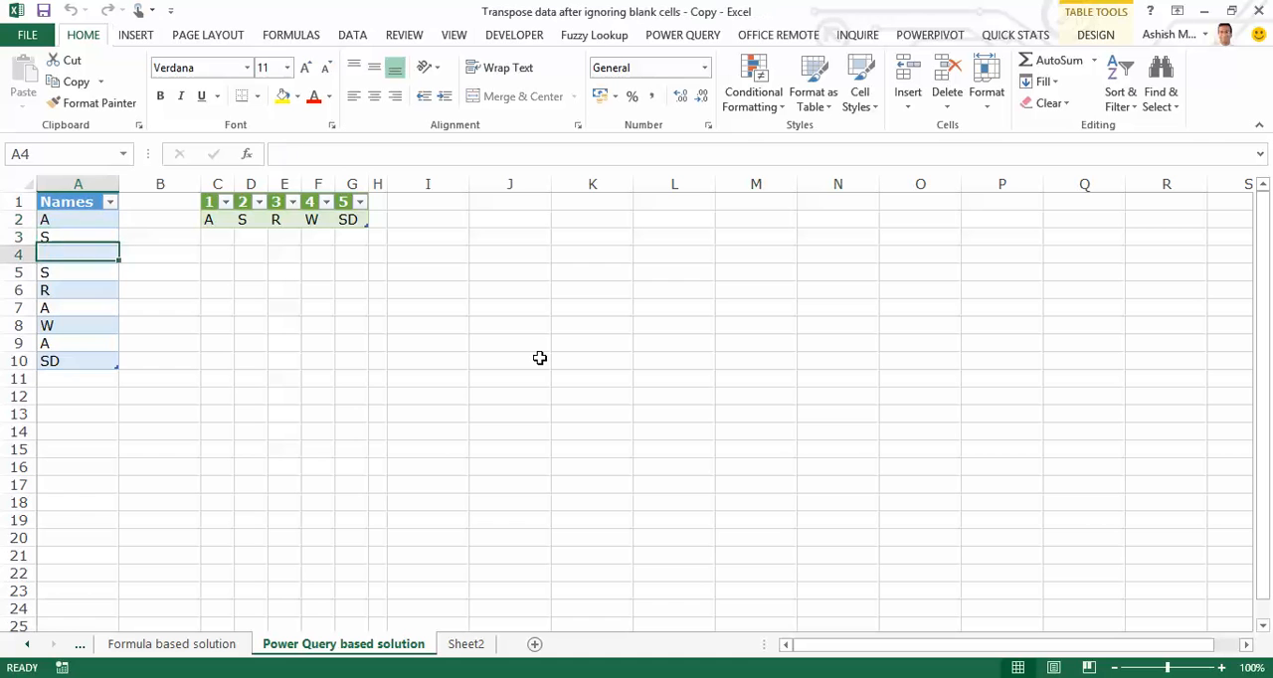
pyautogui.press('Down')
pyautogui.press('Down')
pyautogui.press('Down')
pyautogui.press('Down')
pyautogui.press('Down')
pyautogui.press('Down')
pyautogui.press('Up')
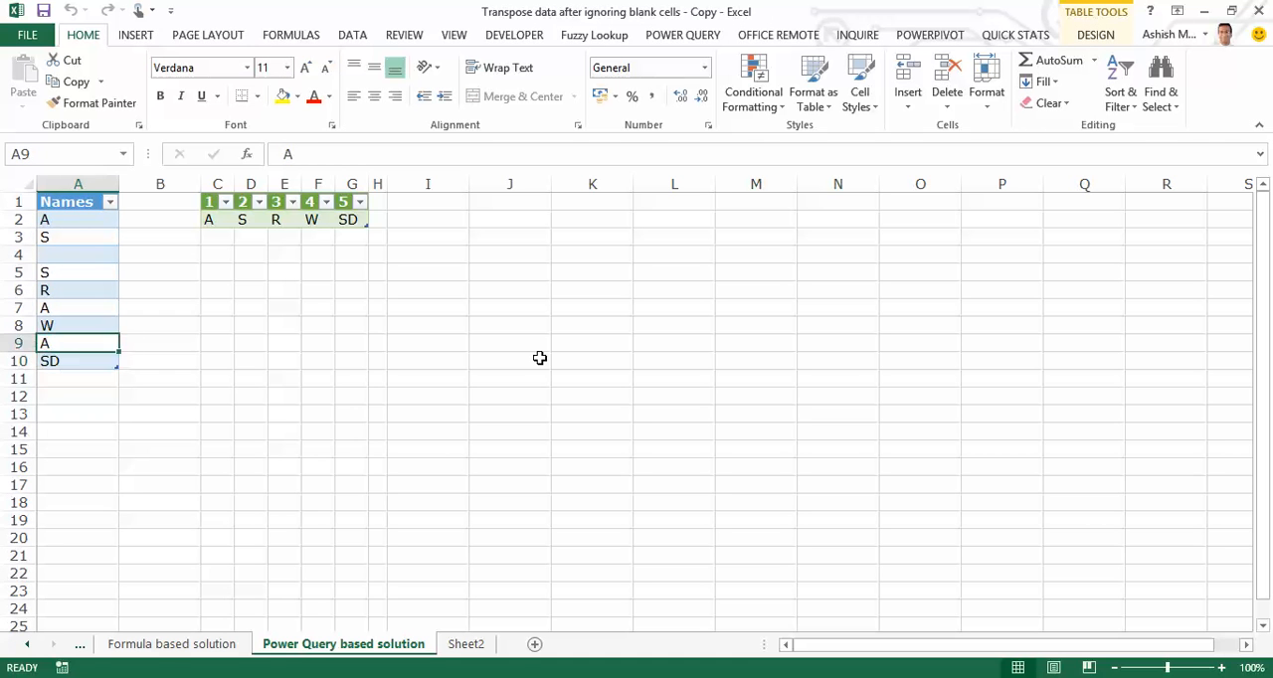
pyautogui.press('Right')
pyautogui.press('Right')
pyautogui.press('Up')
pyautogui.press('Up')
pyautogui.press('Up')
pyautogui.press('Up')
pyautogui.press('Up')
pyautogui.press('Up')
pyautogui.press('Up')
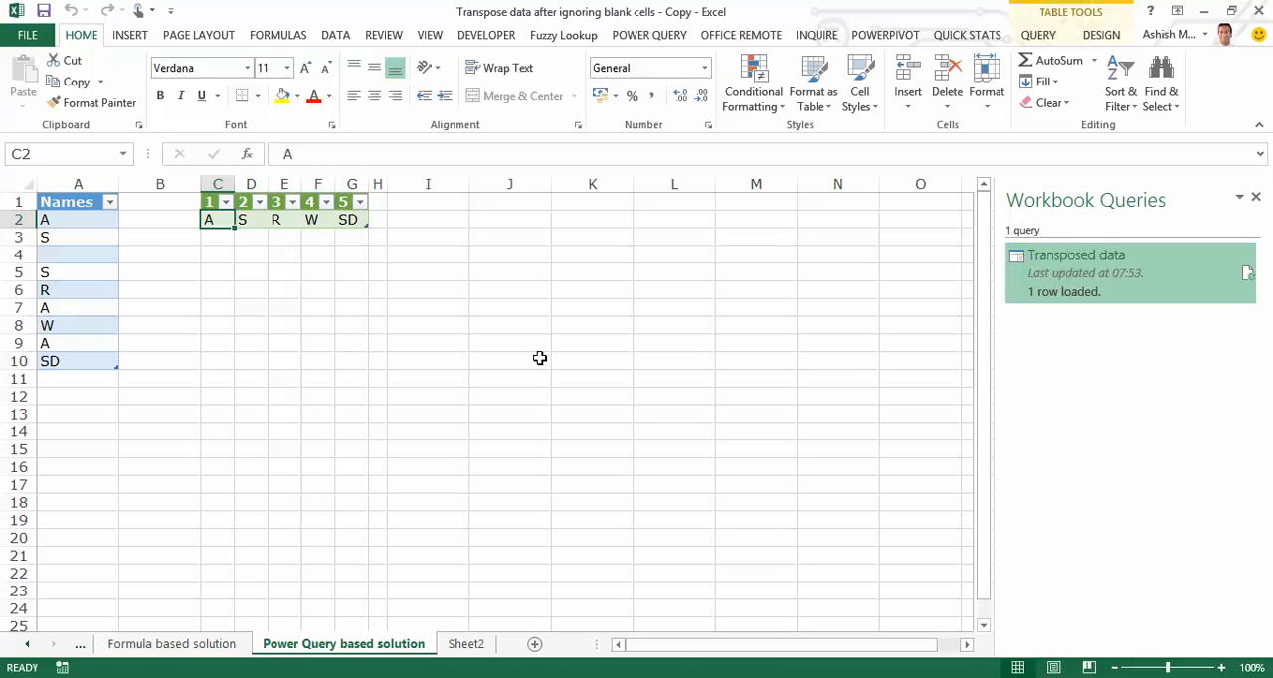
pyautogui.hotkey('ctrl', 'shift', 'Right')
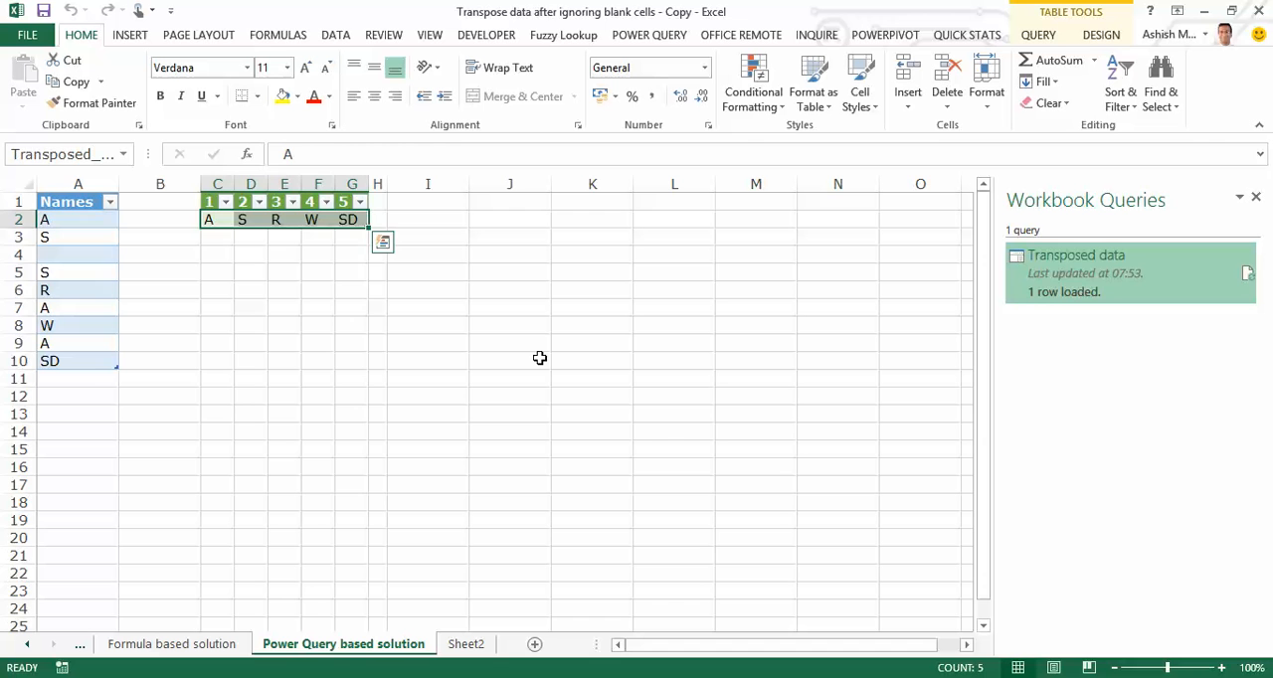
pyautogui.press('Left')
pyautogui.press('Left')
pyautogui.press('Up')
pyautogui.hotkey('shift', 'Down')
pyautogui.hotkey('shift', 'Down')
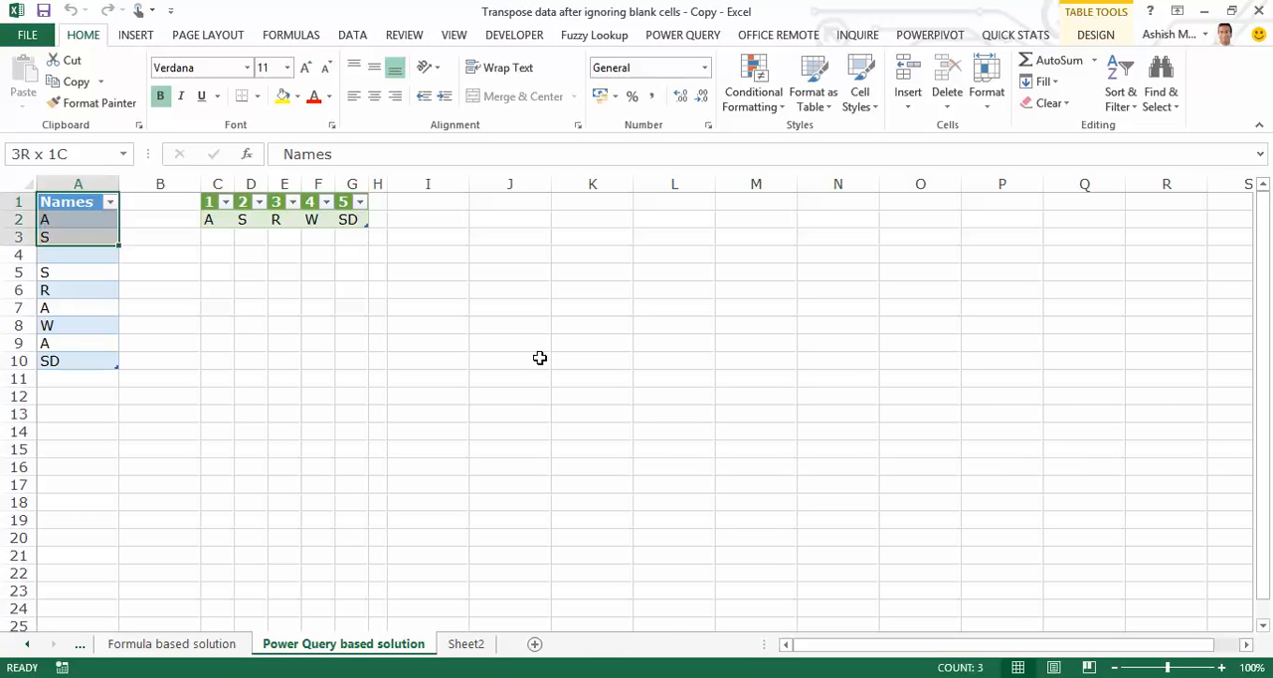
pyautogui.press('Right')
pyautogui.press('Right')
pyautogui.press('Down')
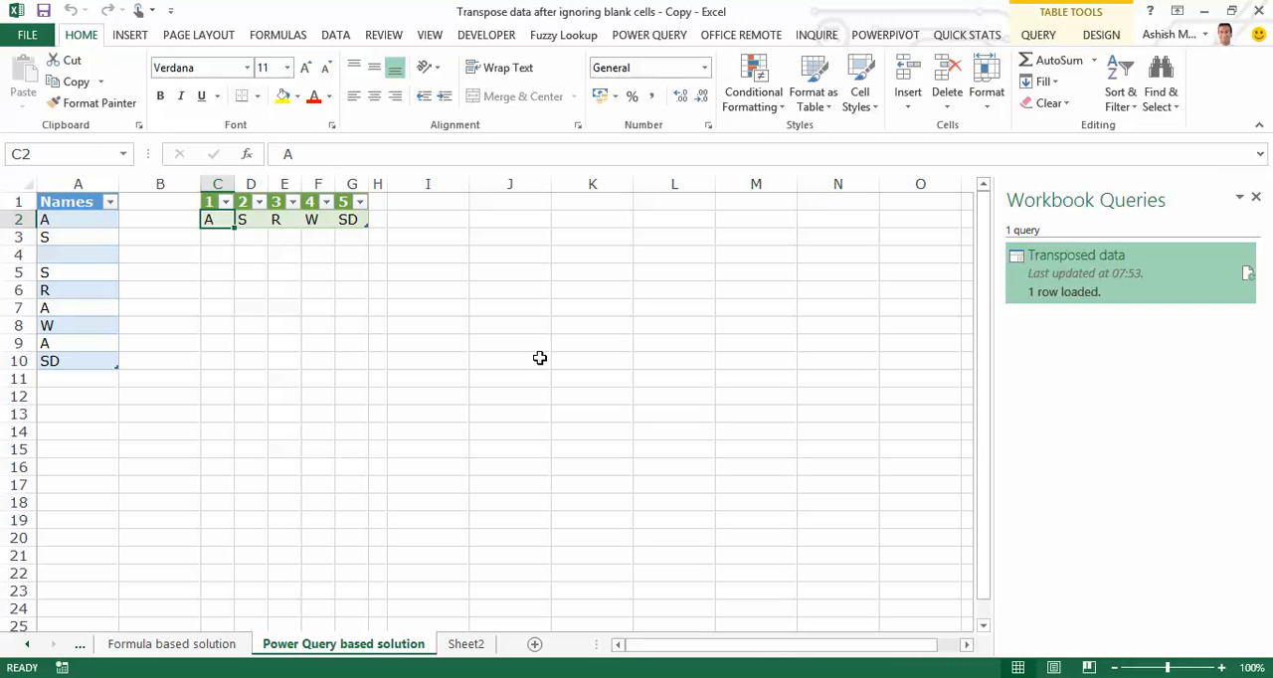
pyautogui.hotkey('ctrl', 'shift', 'Right')
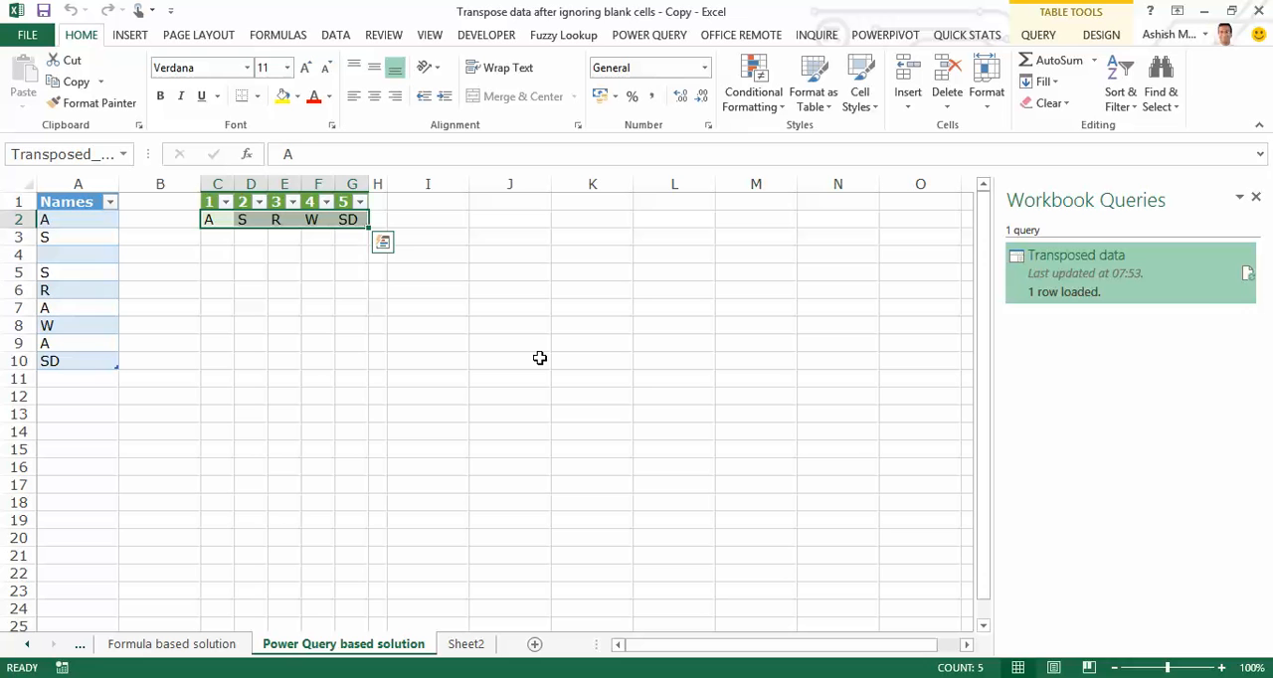